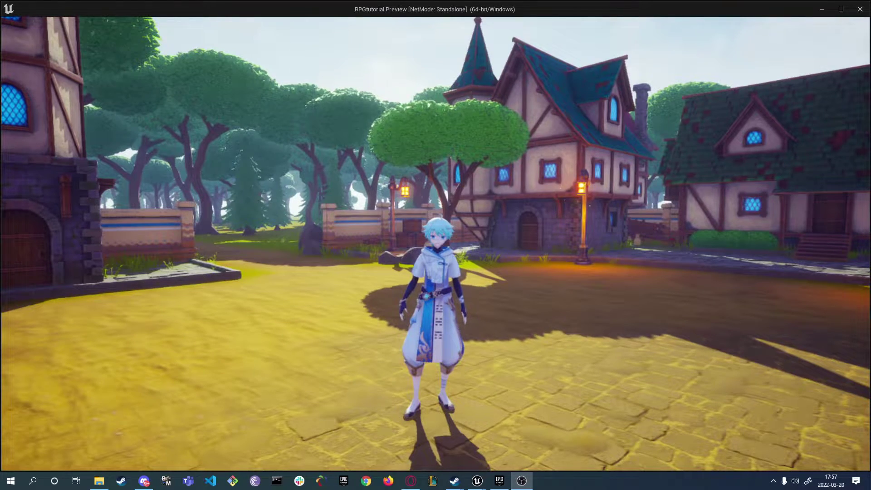
Step: Test the character's walking and the camera rotation in the game preview, and close the preview
click(676, 297)
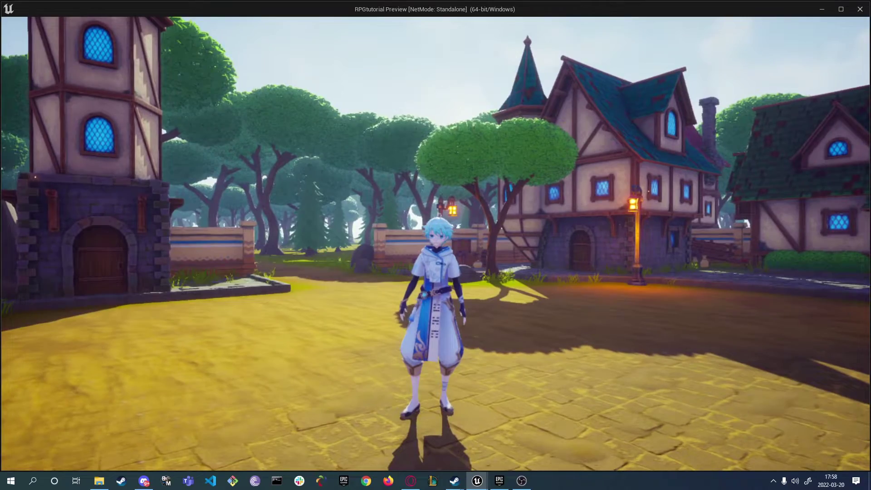
drag(513, 299, 427, 300)
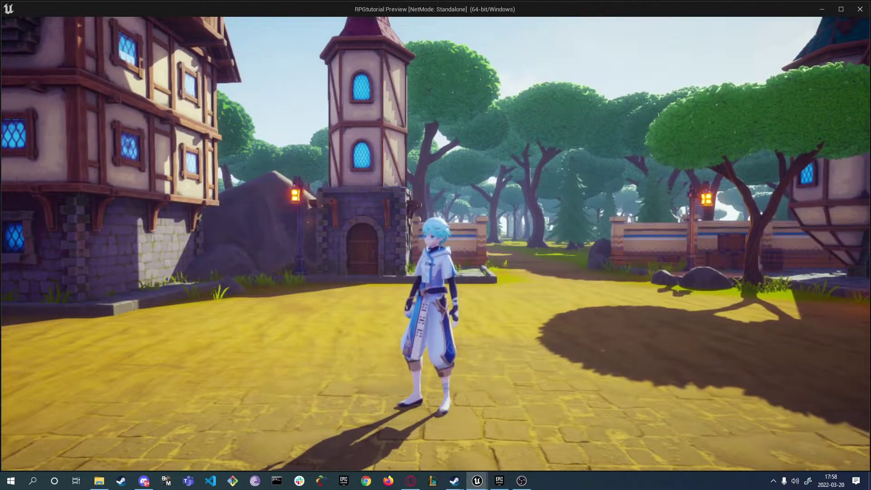
key(a)
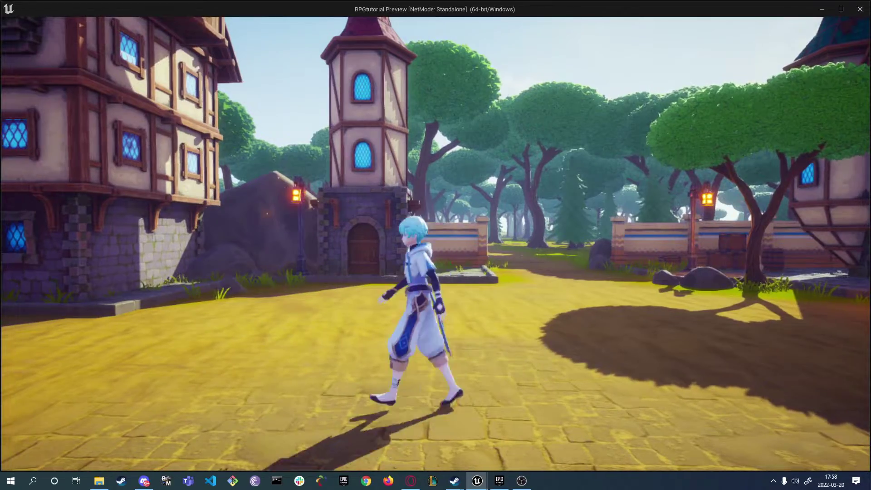
key(d)
key(a)
key(d)
key(s)
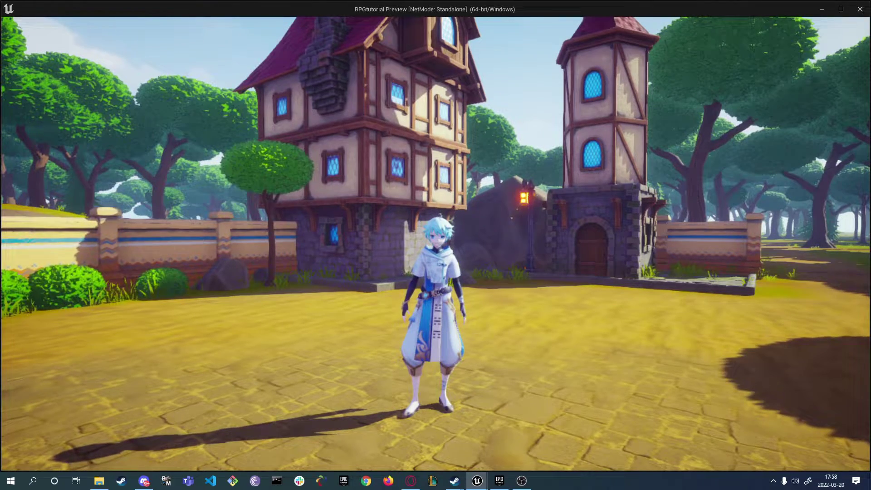
key(Escape)
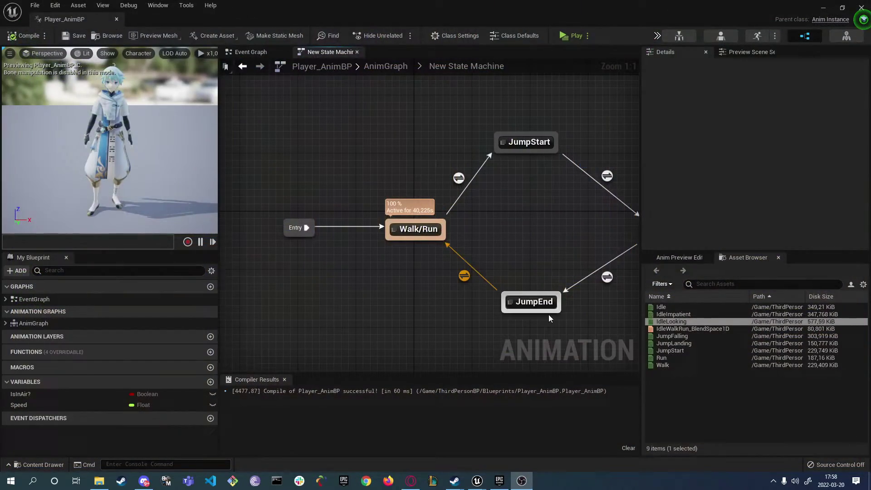
Step: Open the Player_AnimBP animation blueprint from the Blueprints folder and shift the JumpStart state slightly to the right
click(823, 8)
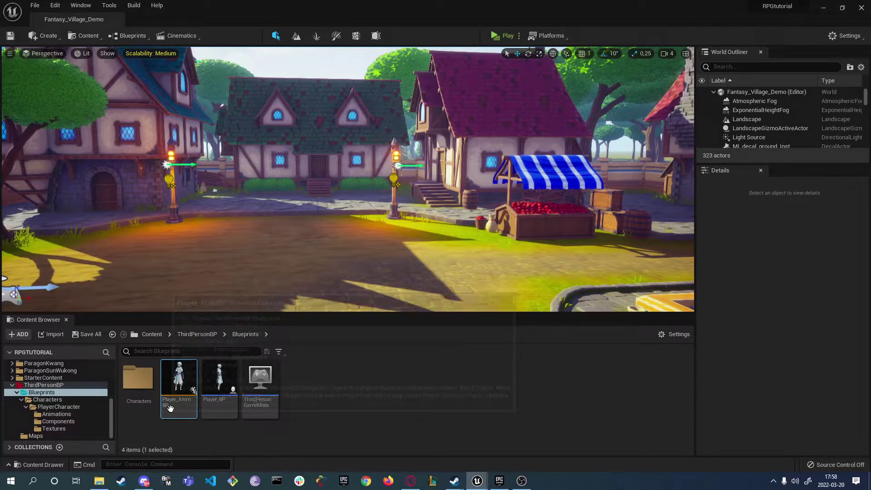
mouse_move(184, 406)
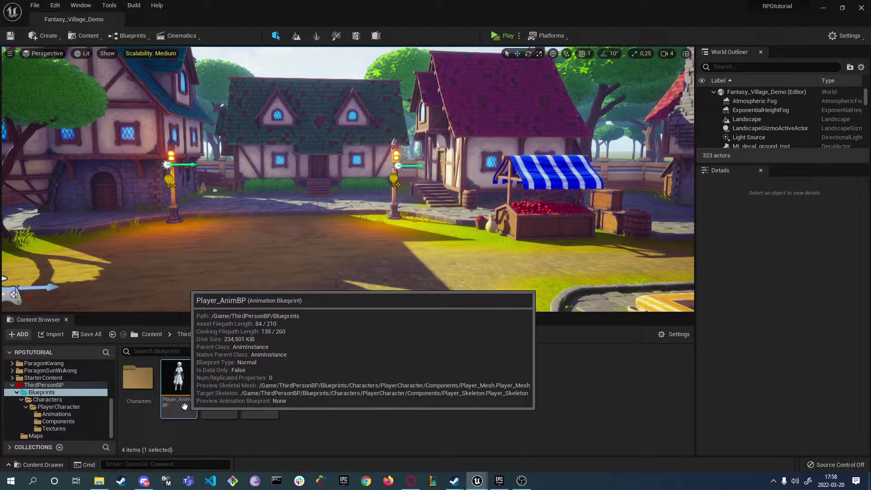
double_click(185, 406)
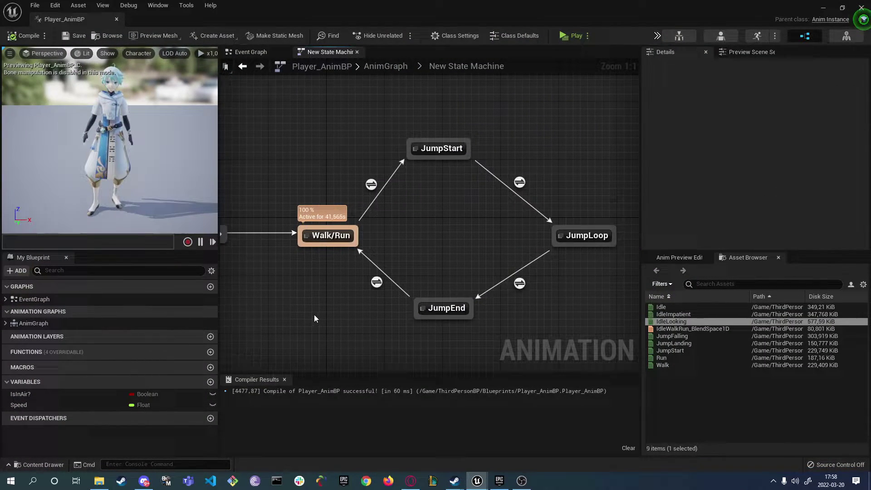
click(444, 174)
drag(426, 173, 445, 171)
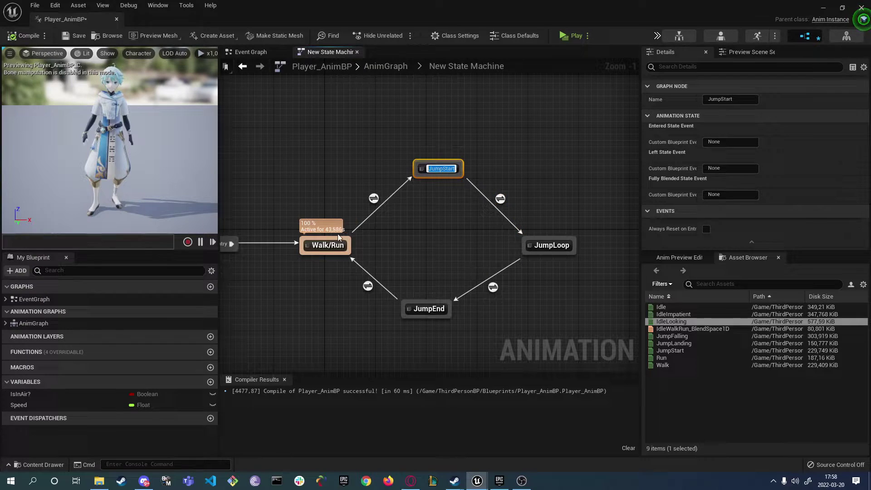
Step: Inspect the Walk/Run state and its IdleWalkRun_BlendSpace1D blend space, and return to the state machine
click(311, 248)
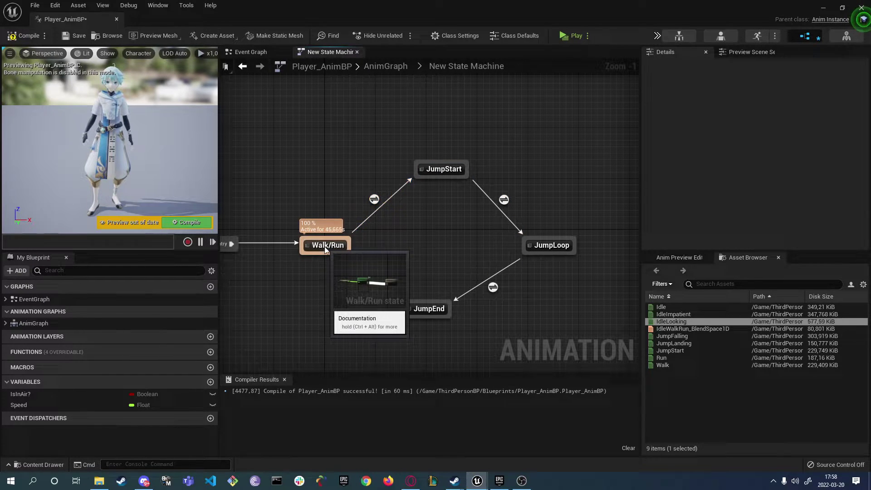
double_click(325, 245)
double_click(450, 214)
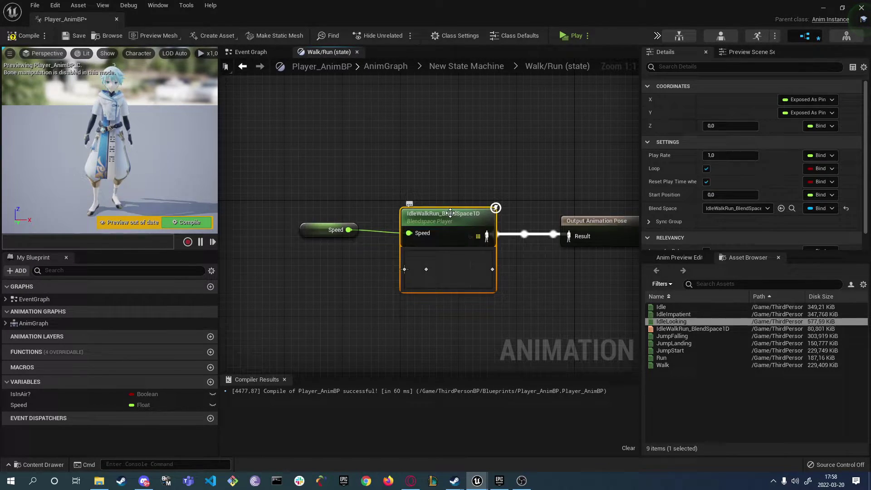
shift+drag(327, 369, 559, 368)
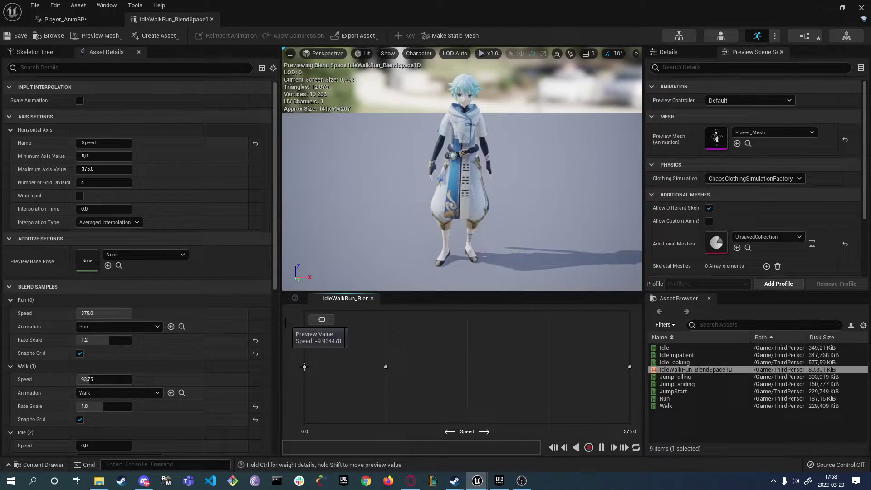
click(211, 19)
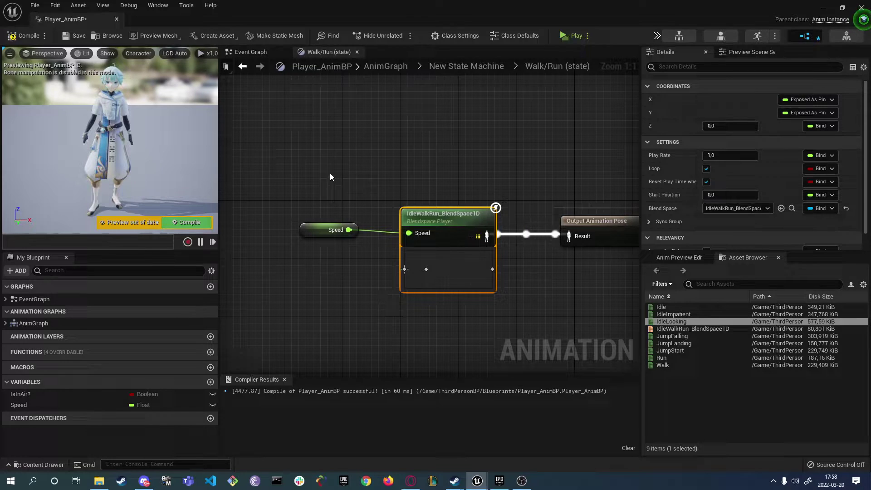
click(459, 66)
Step: Add a state named Idle between Entry and Walk/Run, linking Entry to Idle and Idle to Walk/Run
right_click(348, 281)
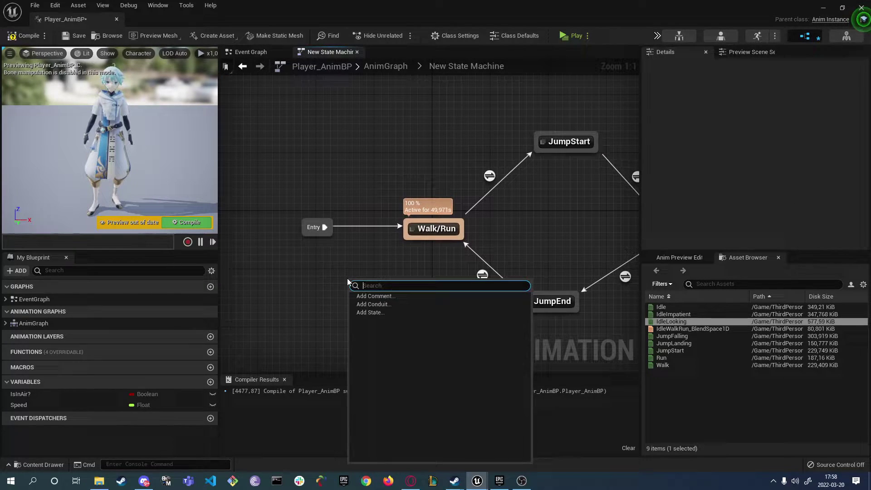
click(375, 312)
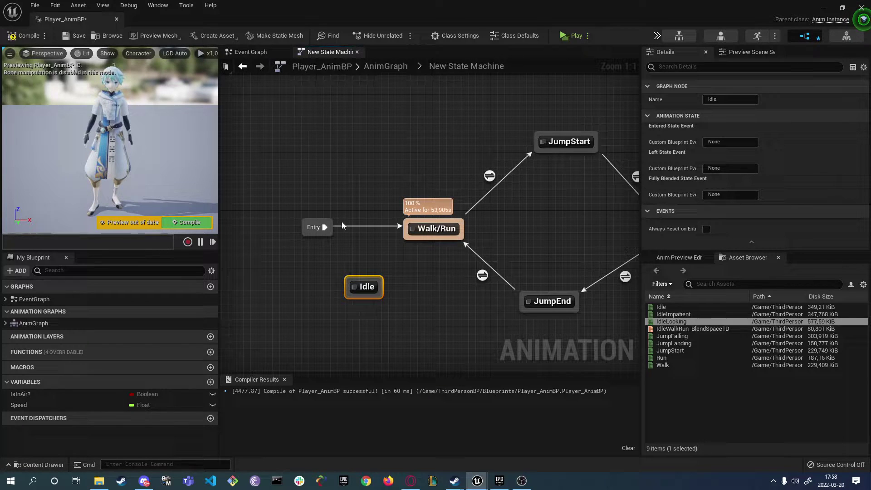
mouse_move(322, 227)
mouse_down()
mouse_move(349, 296)
mouse_move(361, 228)
mouse_move(409, 234)
mouse_up()
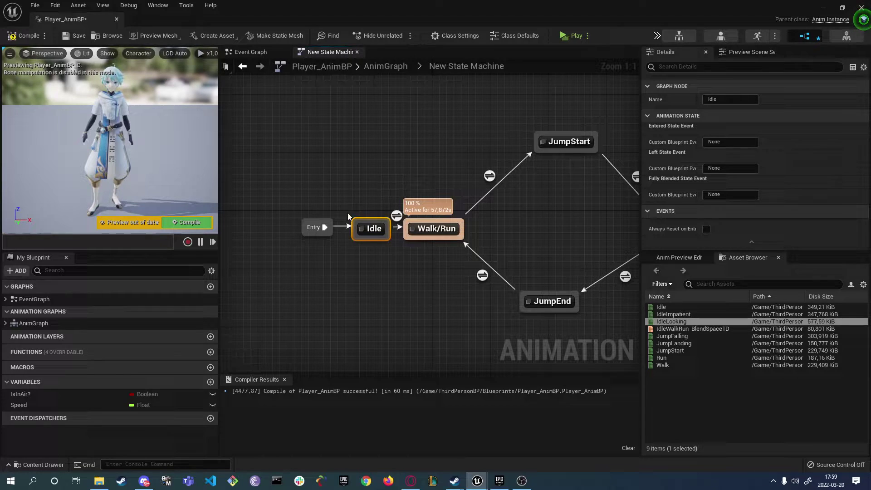
drag(327, 216, 350, 227)
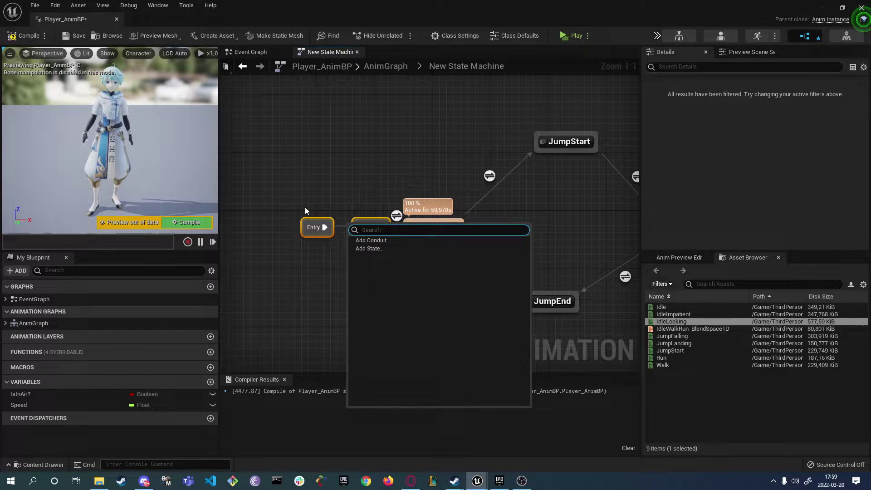
drag(295, 203, 329, 230)
click(397, 241)
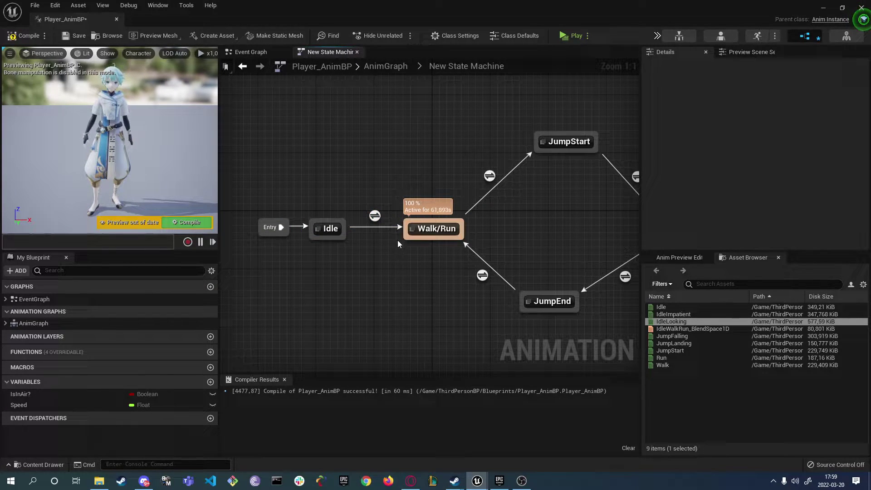
Step: Create a return transition from Walk/Run to Idle and move the Entry node farther away from Idle
drag(404, 234, 347, 235)
drag(276, 225, 249, 225)
click(265, 219)
right_drag(281, 265, 293, 263)
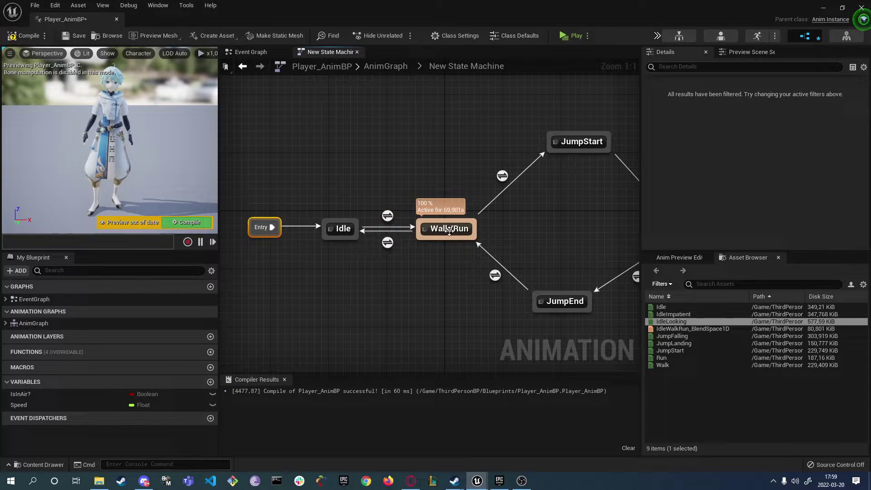
Step: Add a state named Random Idle below the Idle and Walk/Run states
right_click(365, 298)
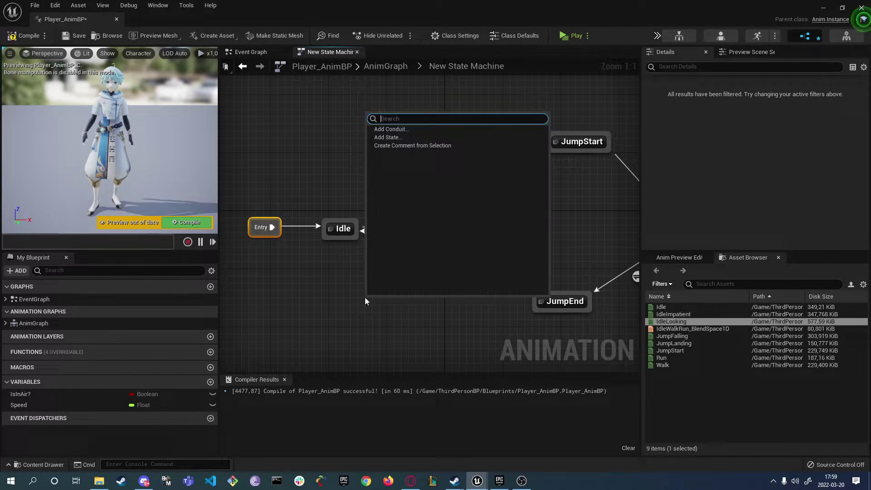
click(399, 137)
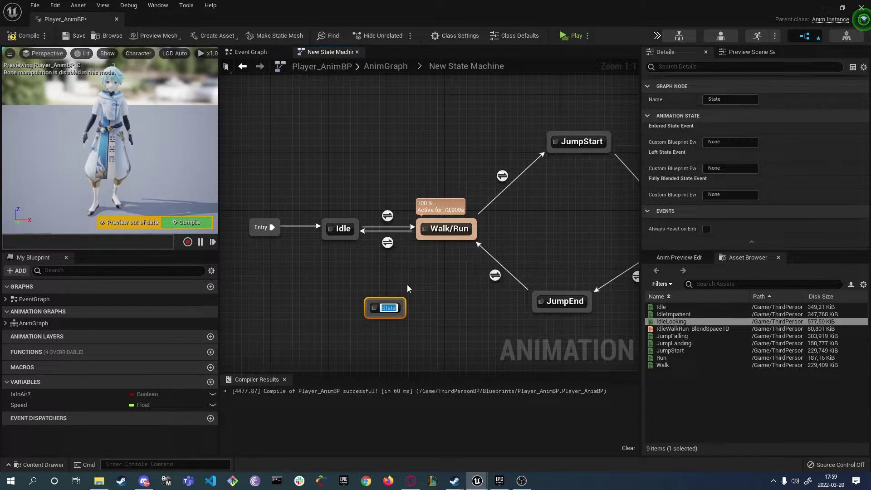
text(RandomIdleA)
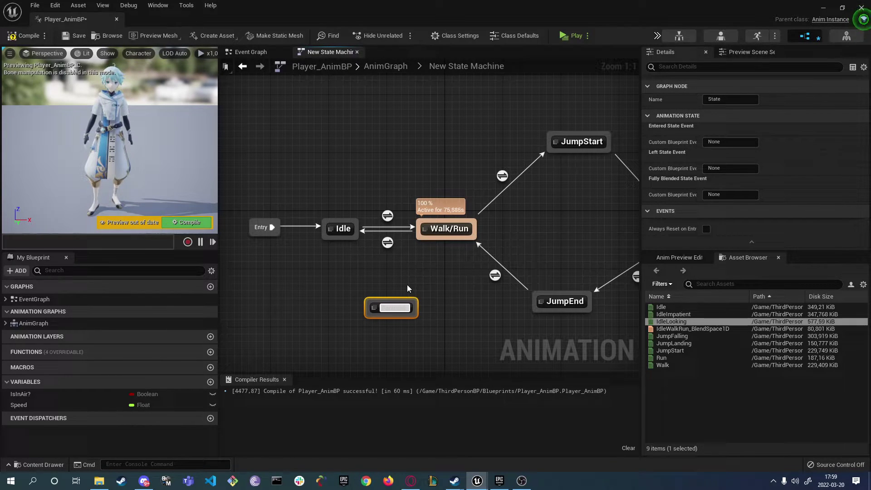
key(Return)
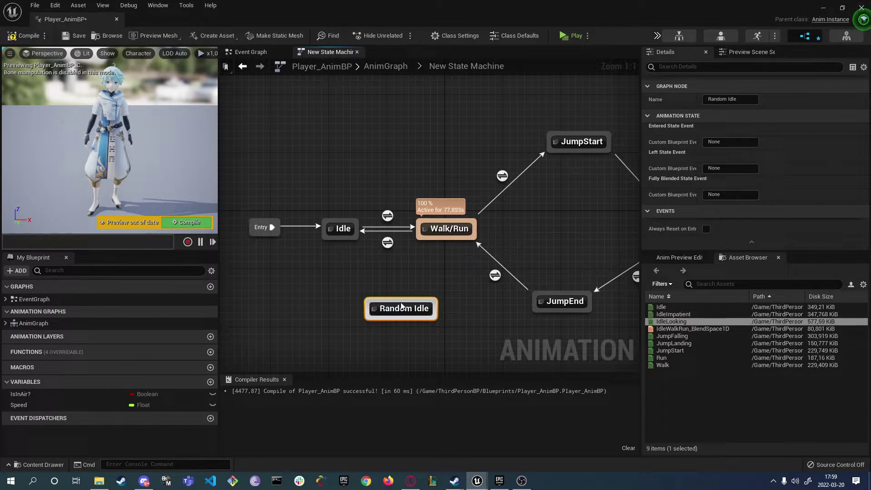
Step: Create transitions from Random Idle to Walk/Run and in both directions between Idle and Random Idle
drag(390, 307, 413, 289)
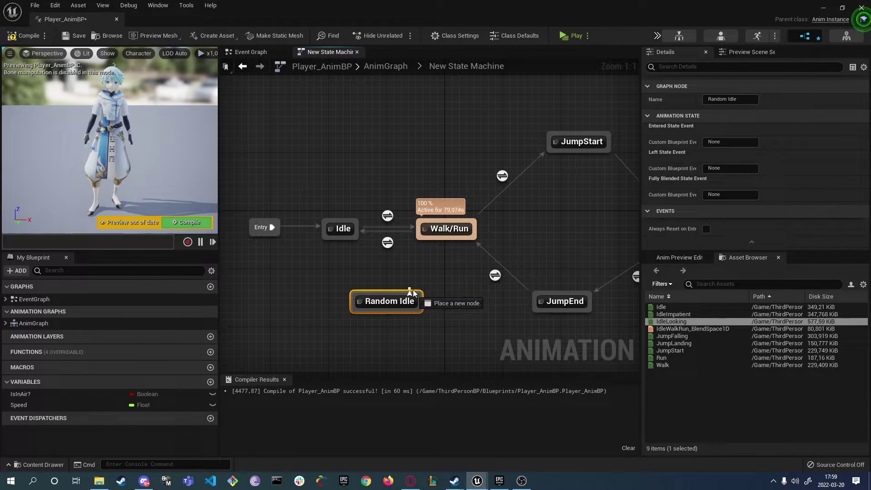
drag(432, 244, 433, 232)
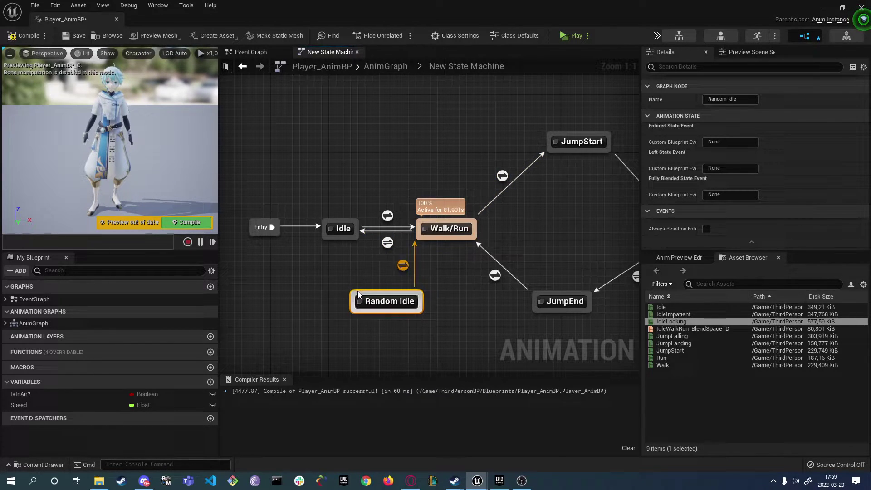
drag(358, 294, 378, 310)
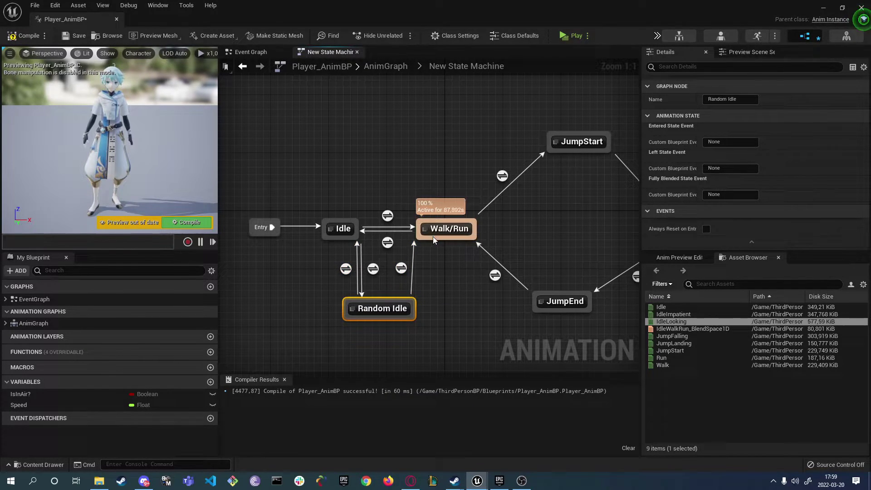
Step: Spread the Walk/Run and Idle states farther apart to make room for their transitions
drag(433, 239, 454, 239)
click(343, 231)
drag(343, 230, 327, 231)
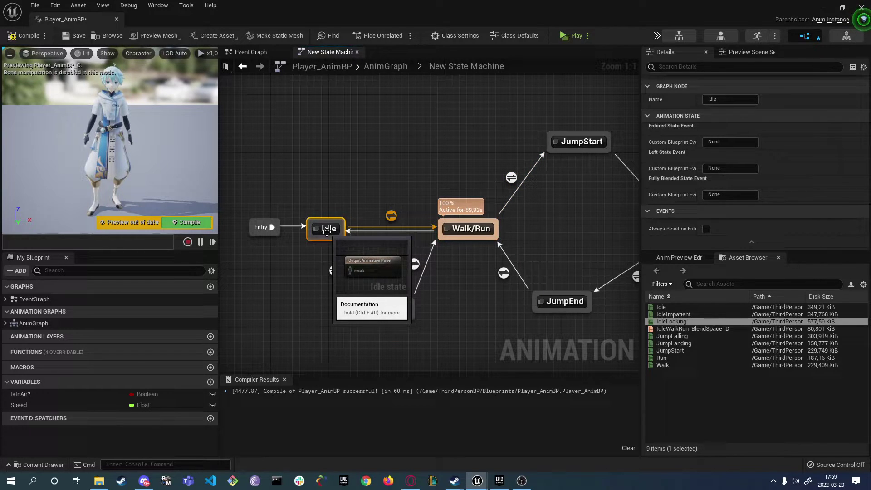
click(412, 216)
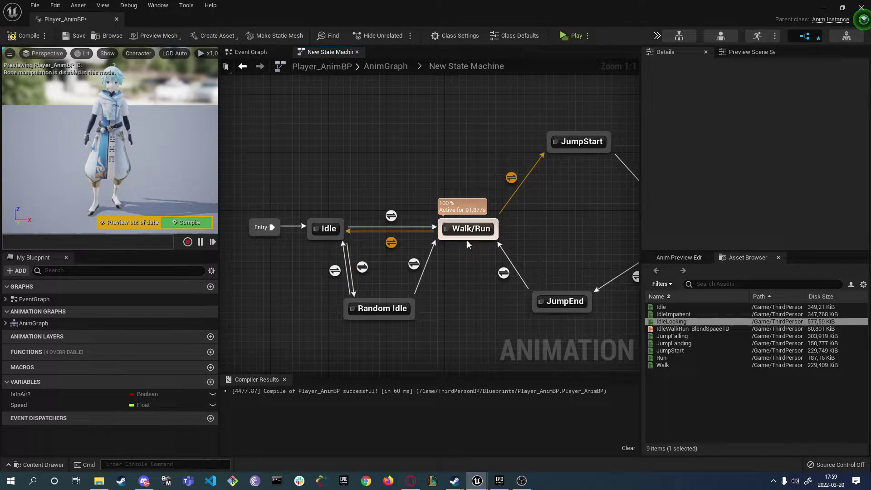
Step: In the Idle to Walk/Run transition rule, add the Speed variable and a Greater comparison against 0,1
double_click(391, 216)
drag(48, 406, 385, 303)
click(293, 331)
text(grea)
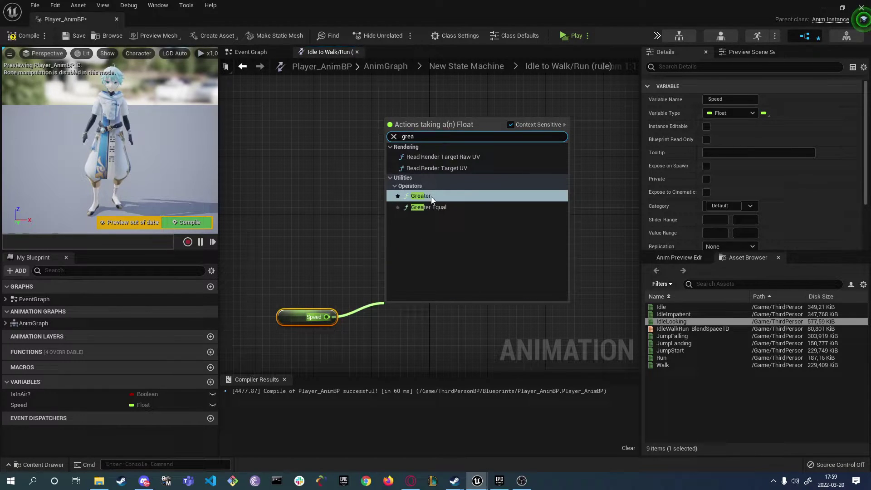
key(Return)
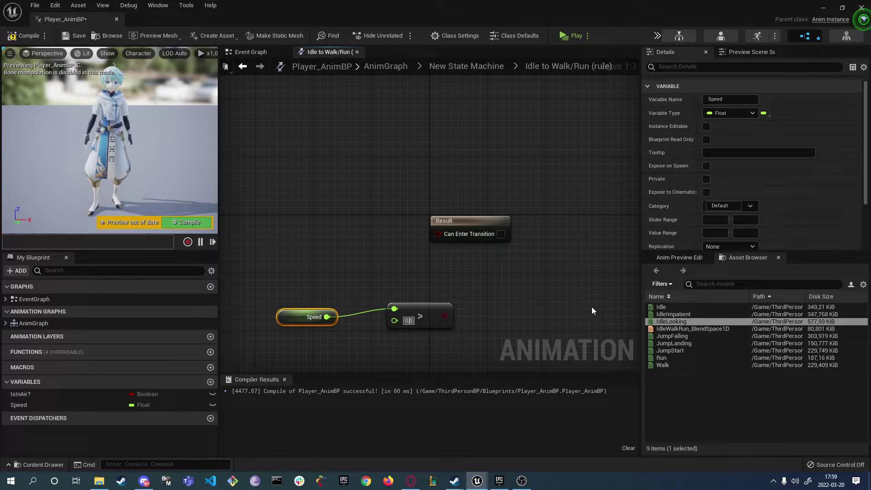
text(0,1)
Step: Connect the Greater comparison to Can Enter Transition, line up the nodes beside Result, and return to the state machine
click(447, 221)
drag(447, 221, 497, 228)
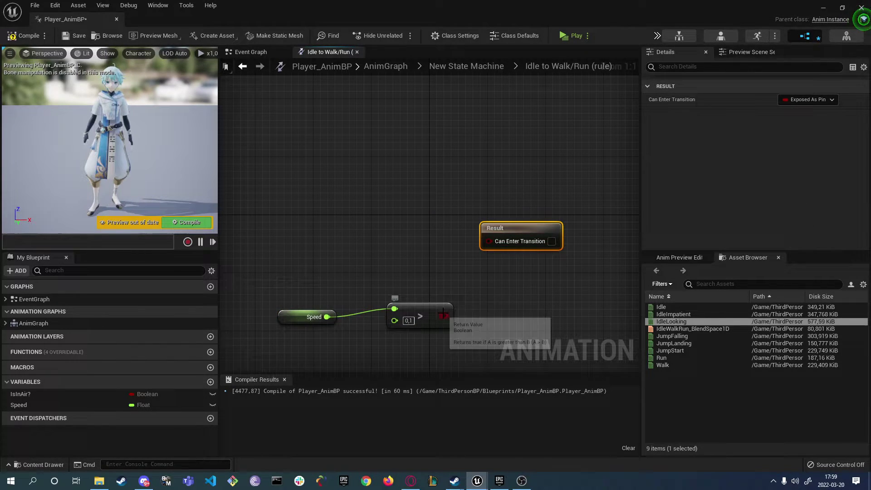
drag(445, 316, 494, 240)
drag(306, 273, 458, 336)
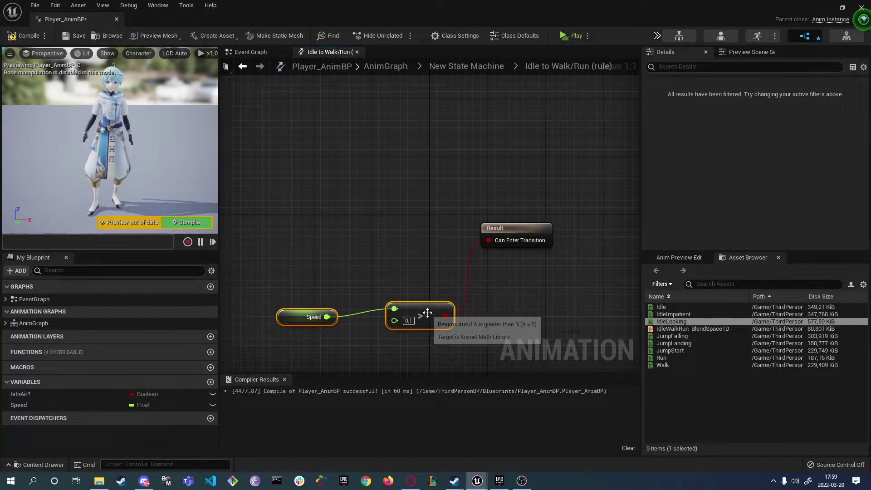
drag(423, 308, 410, 225)
click(456, 68)
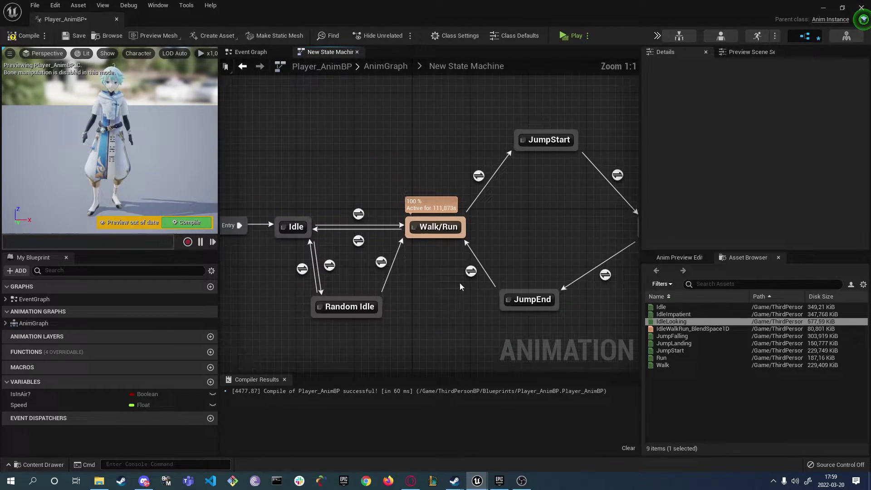
Step: In the Walk/Run to Idle transition rule, add the Speed variable and a Less comparison against 0,1
double_click(361, 247)
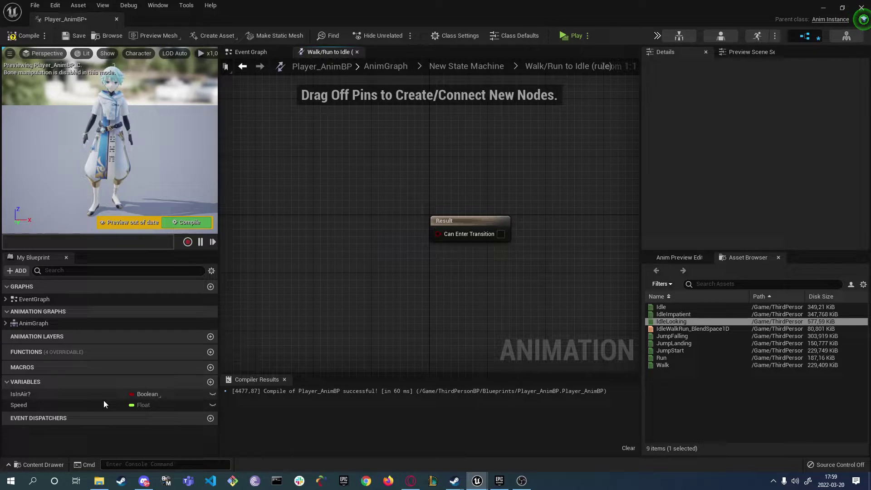
drag(103, 404, 379, 302)
click(302, 319)
text(less)
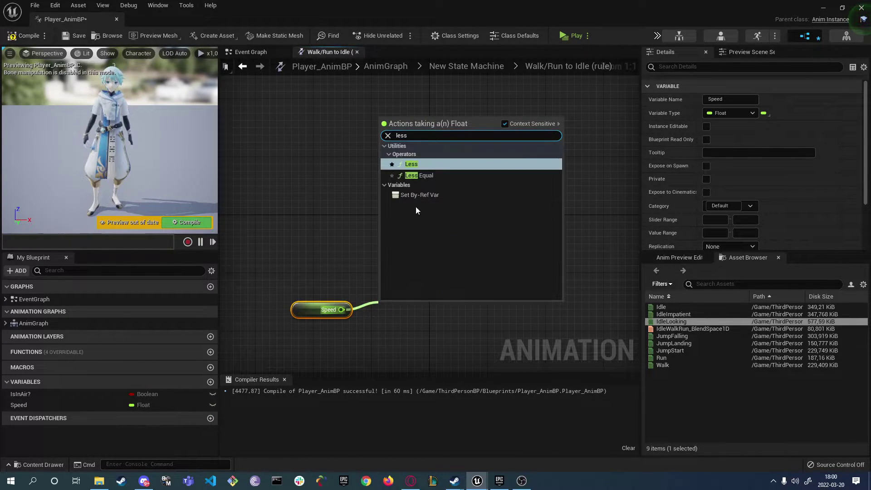
click(416, 163)
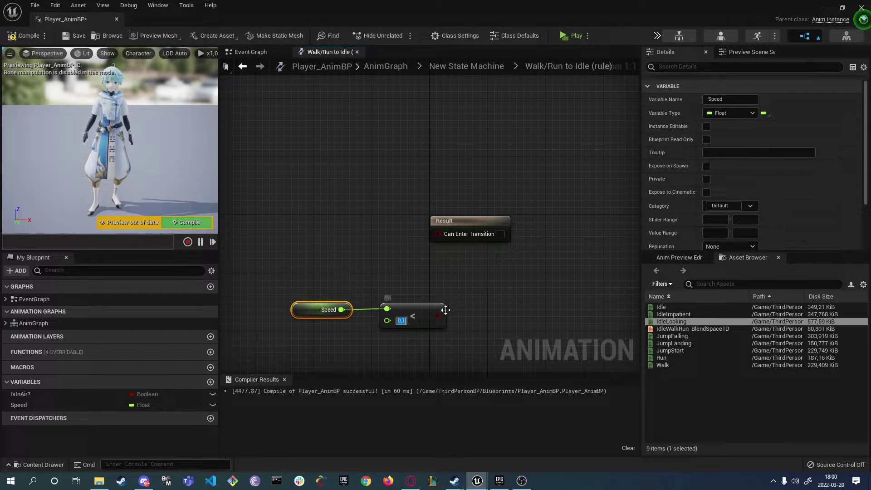
Step: Connect the Less comparison to Can Enter Transition, line up the nodes beside Result, compile, and return to the state machine
drag(439, 315, 438, 235)
click(402, 303)
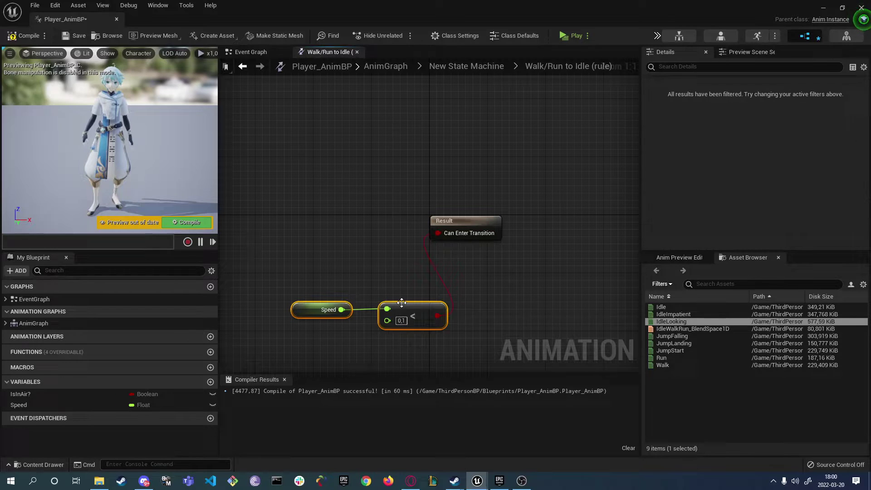
drag(402, 303, 361, 227)
click(188, 225)
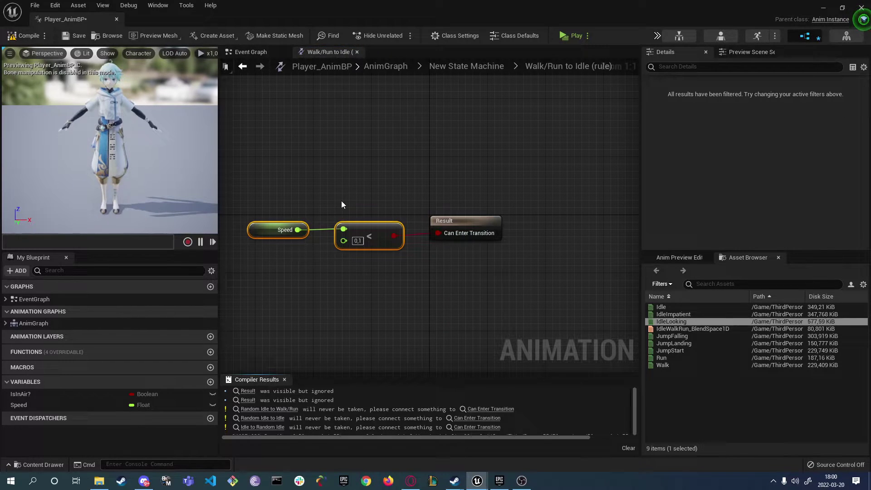
click(448, 66)
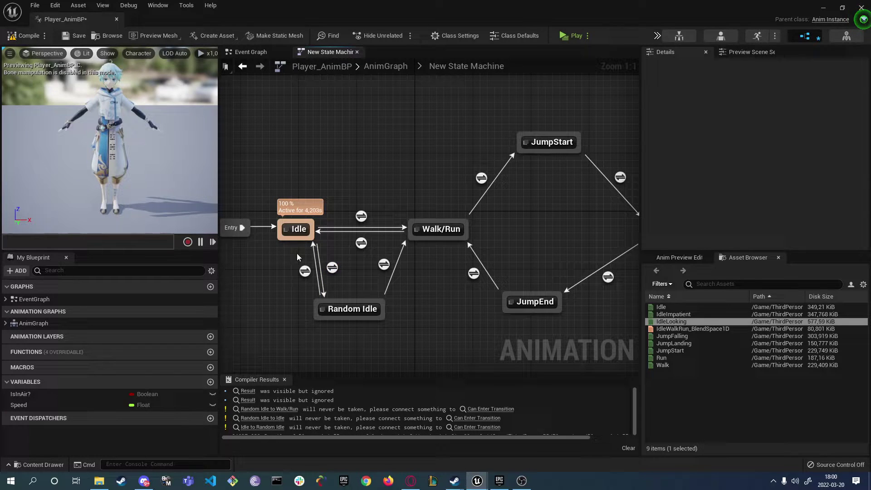
Step: In the Idle state, connect a Play Idle animation node to the Output Animation Pose, compile, and return to the state machine
double_click(298, 229)
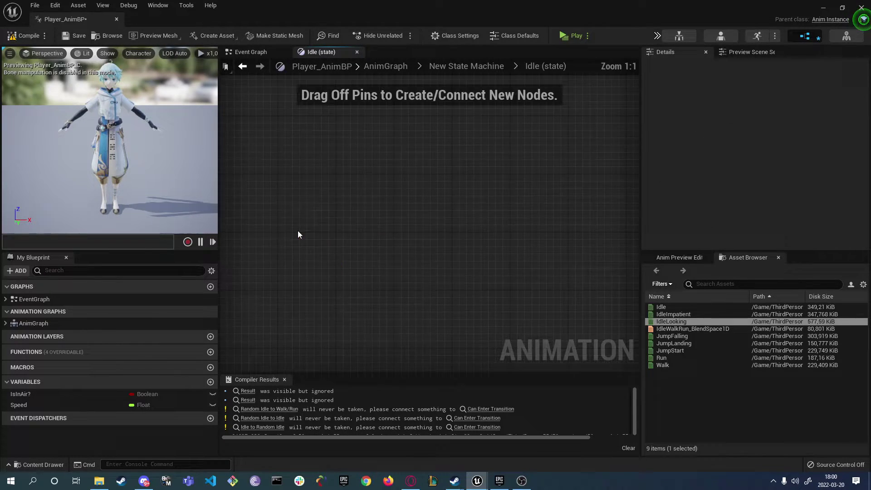
drag(661, 308, 307, 244)
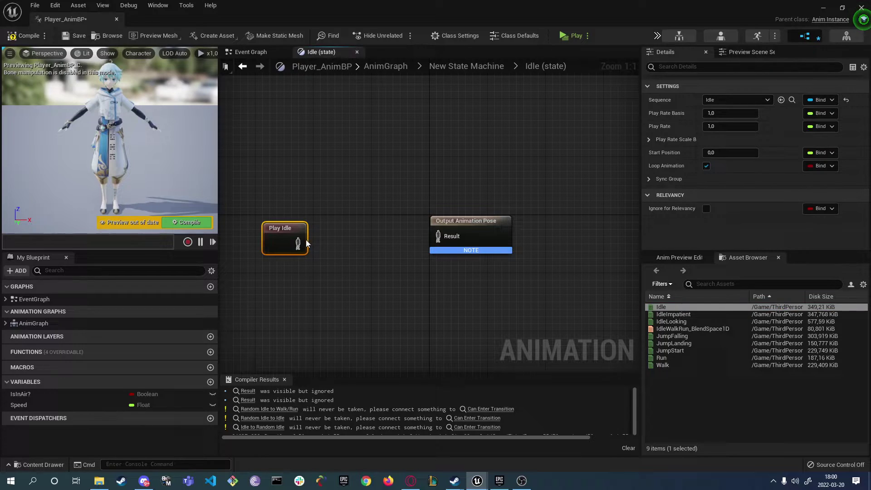
drag(428, 242, 441, 238)
drag(276, 234, 305, 233)
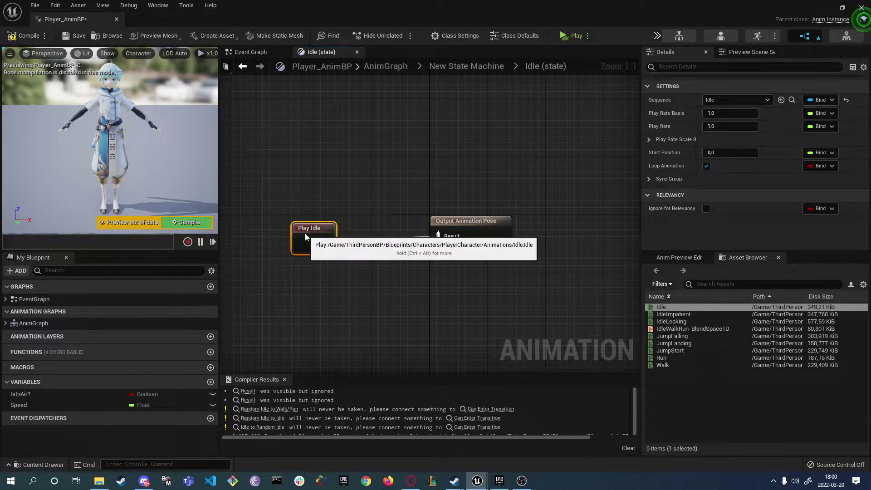
click(170, 223)
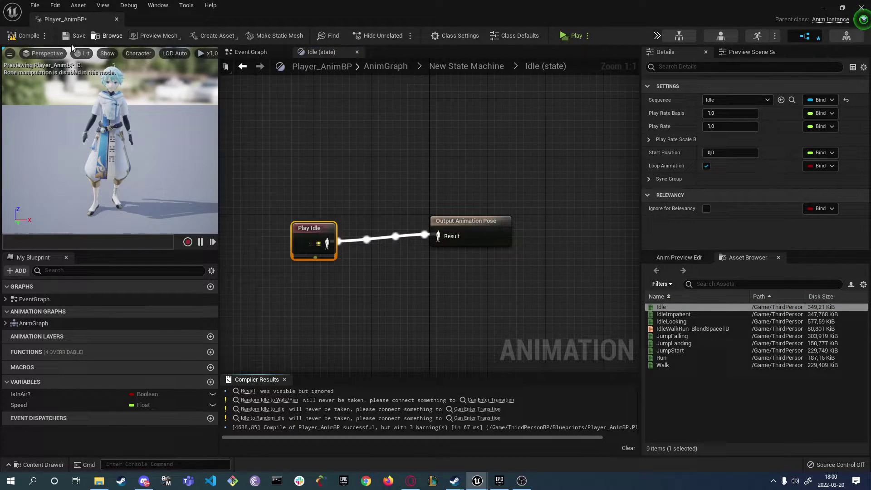
click(19, 40)
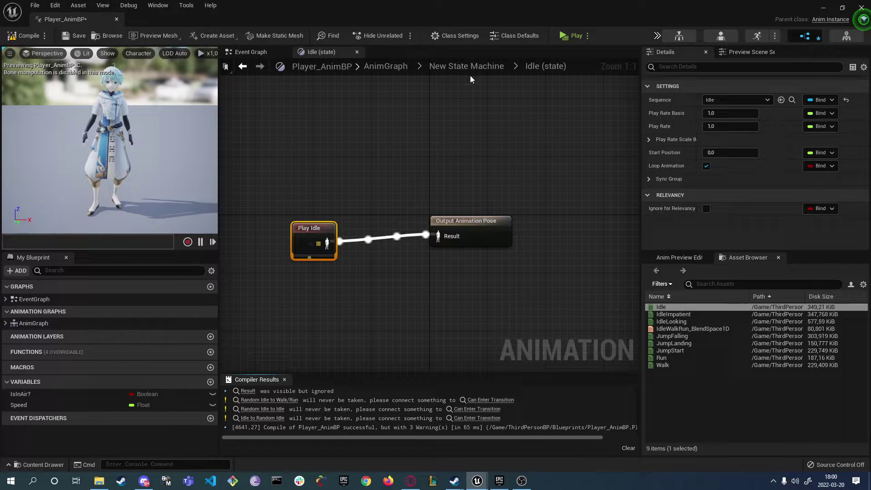
click(455, 66)
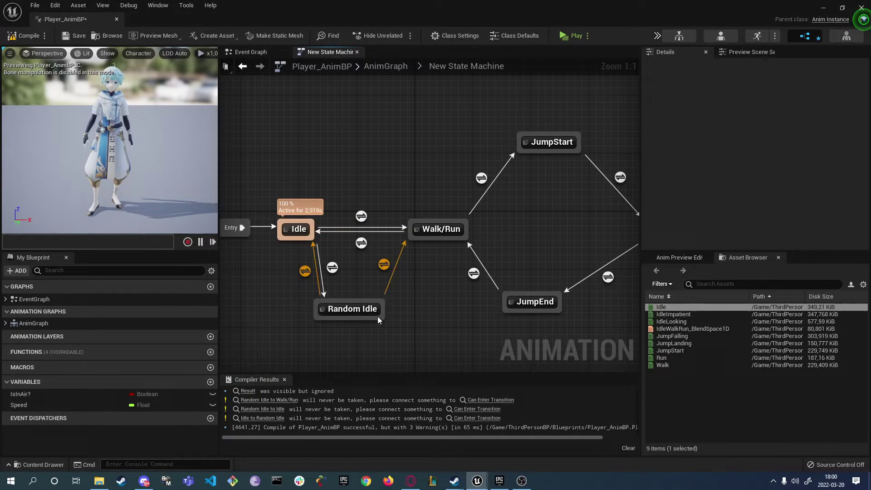
Step: Play-test the game, moving the character around the village to check the idle and run transitions
click(566, 37)
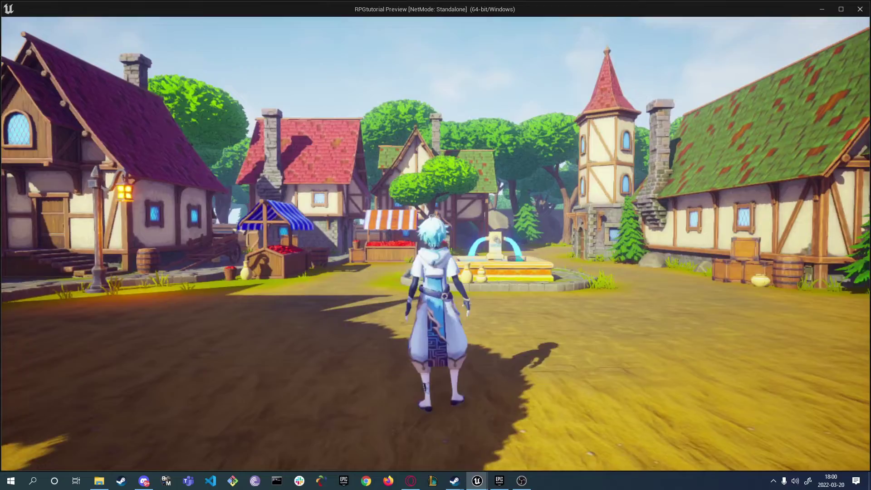
key(d)
key(s)
key(d)
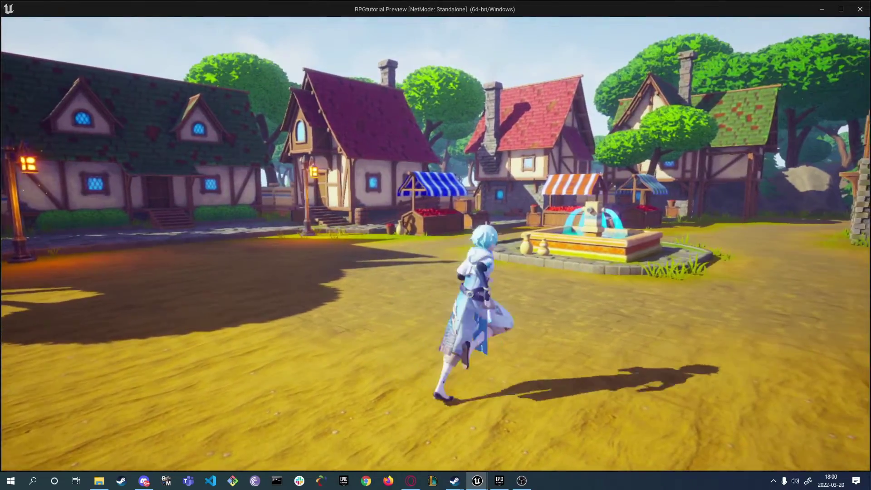
key(s)
key(d)
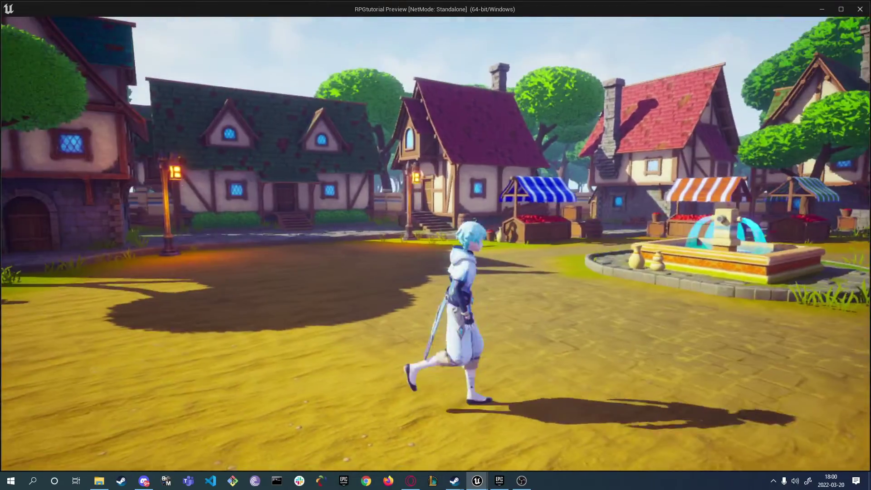
key(a)
key(s)
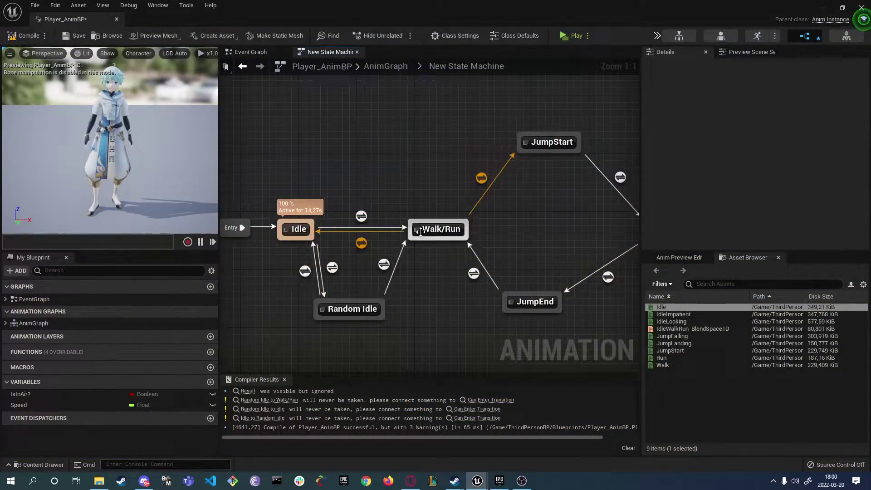
Step: In the Random Idle state, add a Random Sequence Player node and place it beside the Output Animation Pose
double_click(352, 309)
drag(460, 222, 526, 207)
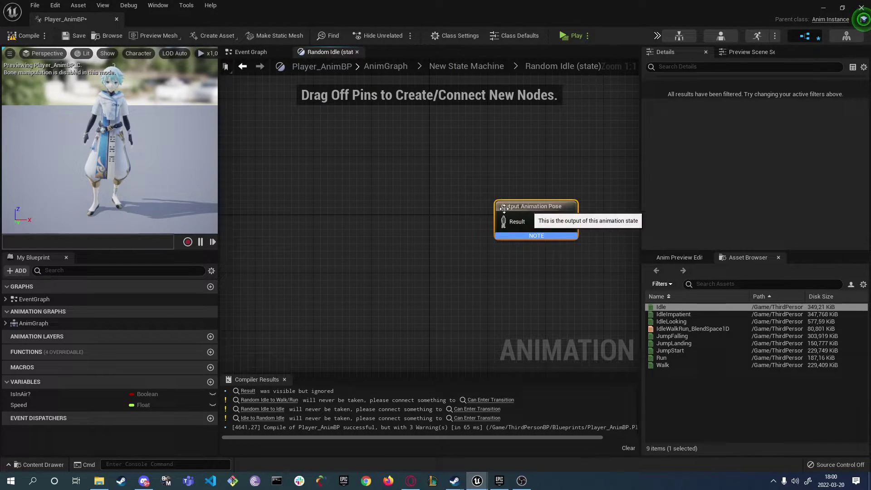
right_click(317, 243)
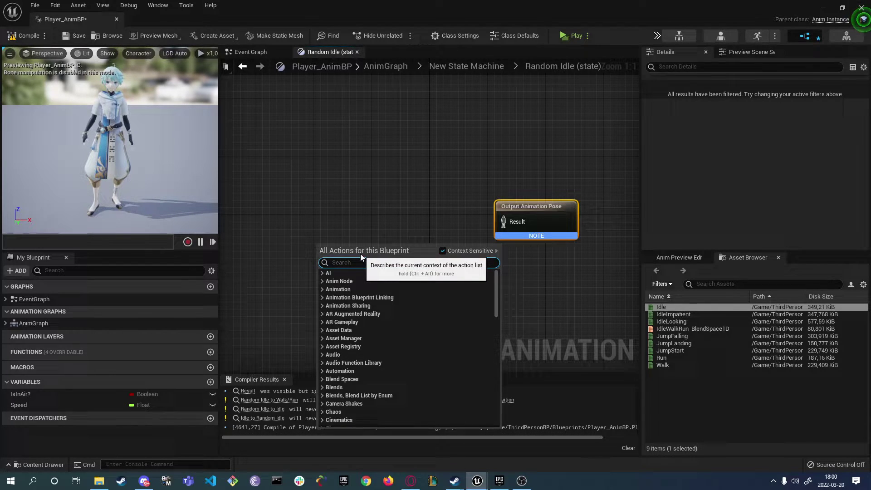
text(random seq)
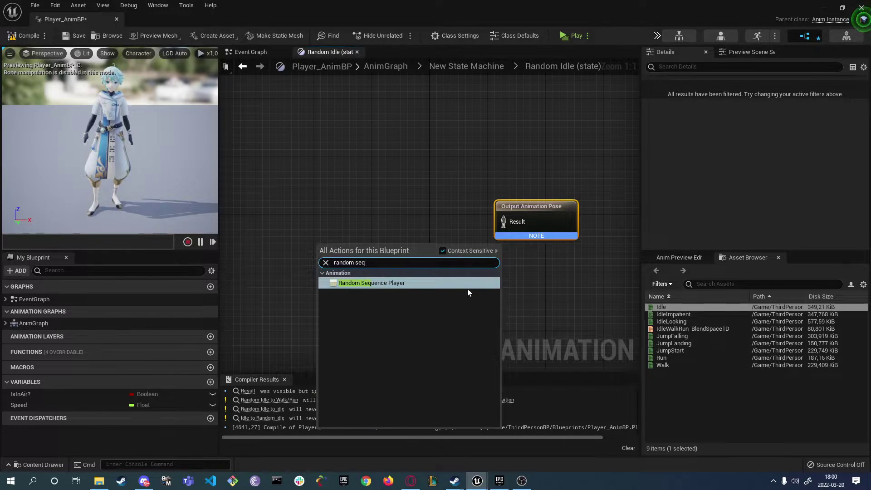
click(452, 284)
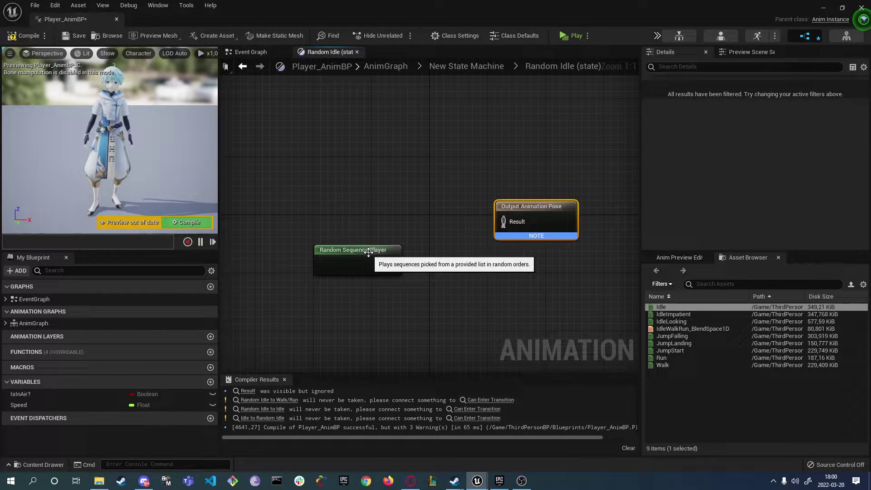
drag(363, 249, 359, 221)
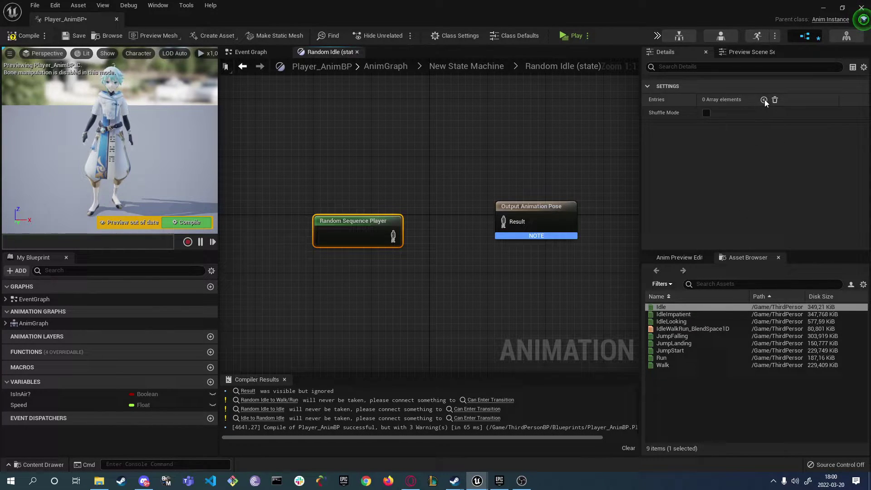
Step: Give the Random Sequence Player two entries, with IdleImpatient as the first sequence and IdleLooking as the second
click(764, 99)
click(764, 100)
click(658, 113)
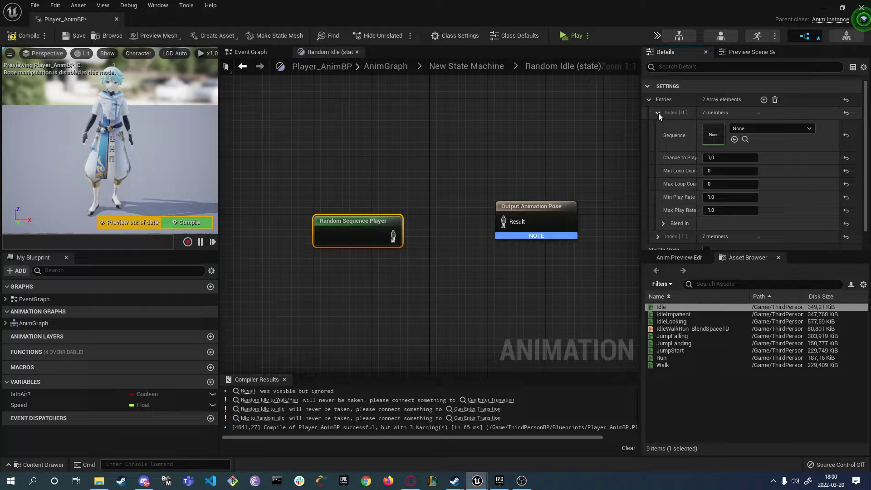
click(777, 131)
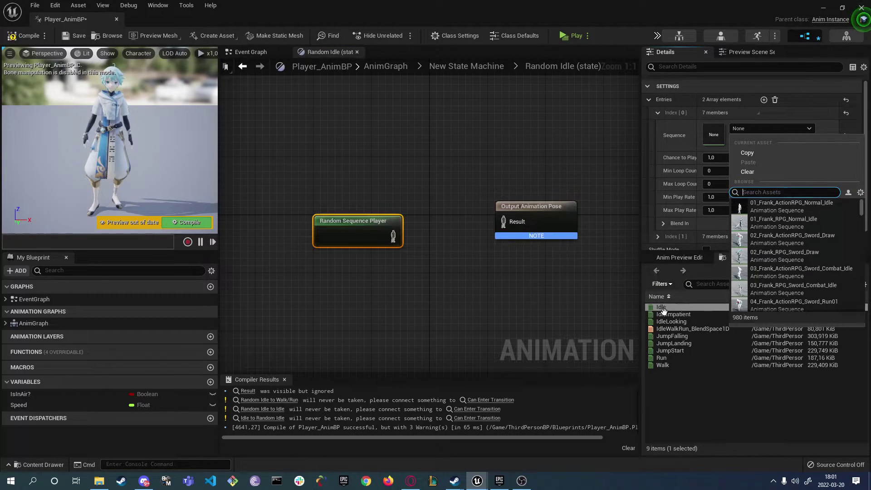
drag(667, 314, 722, 135)
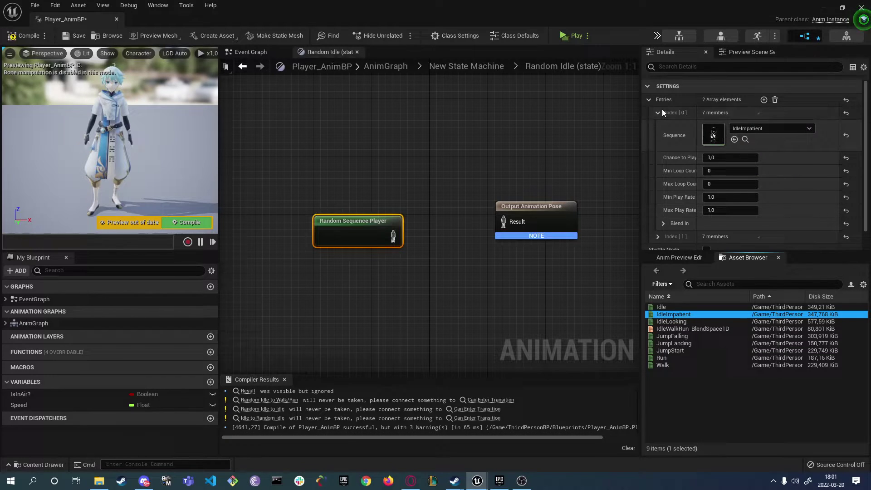
scroll(669, 197, down, 1)
click(659, 229)
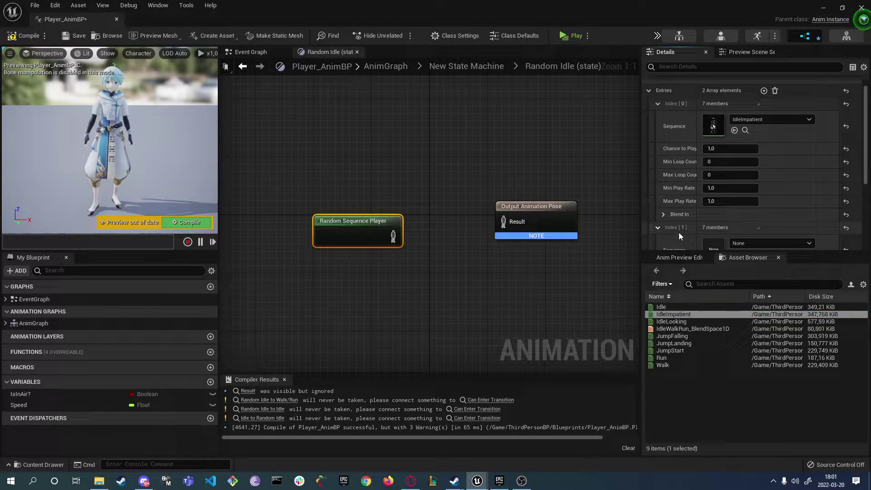
drag(672, 322, 715, 247)
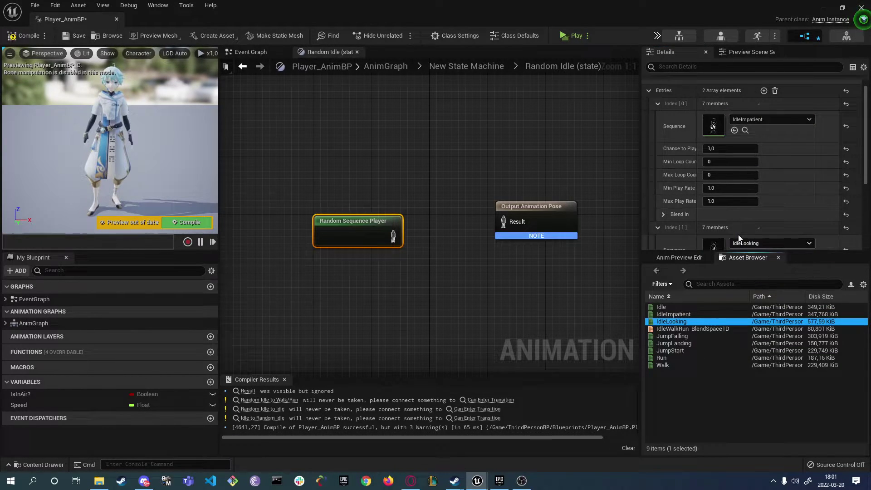
scroll(706, 181, up, 1)
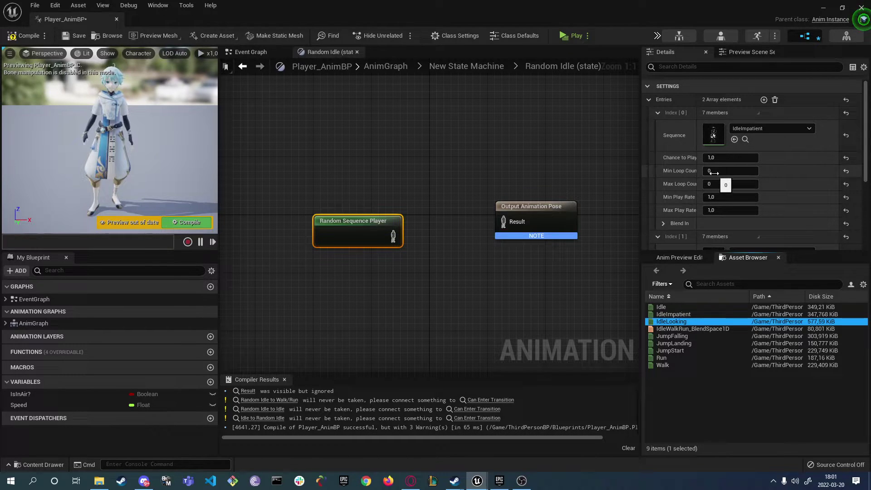
Step: Set Max Loop Count to 5 for the IdleImpatient entry and both Min and Max Loop Count to 5 for IdleLooking
drag(641, 145, 621, 145)
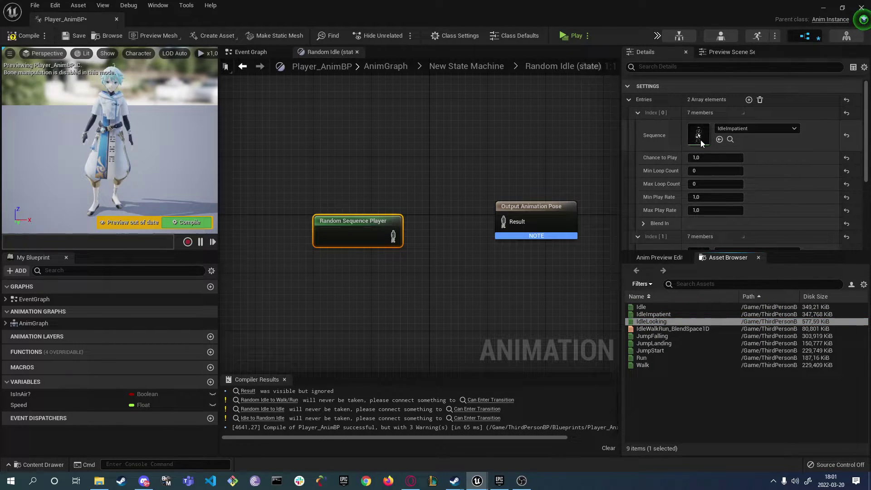
drag(682, 139, 701, 139)
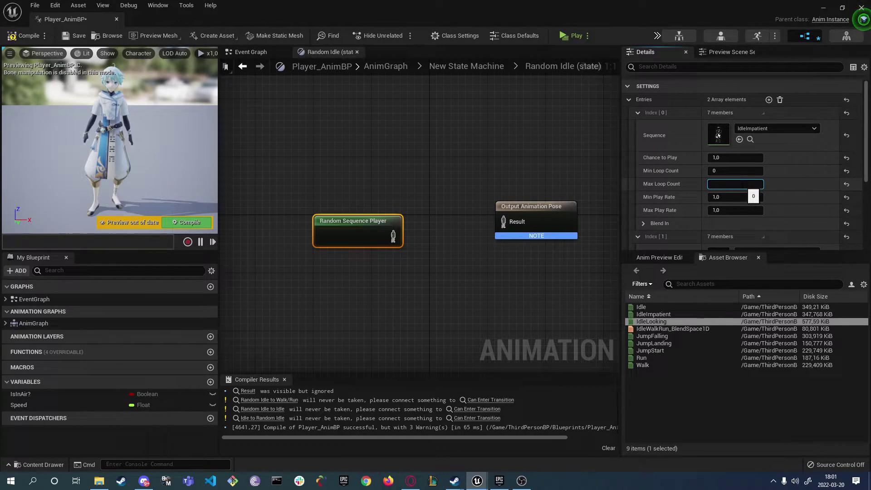
scroll(676, 180, down, 5)
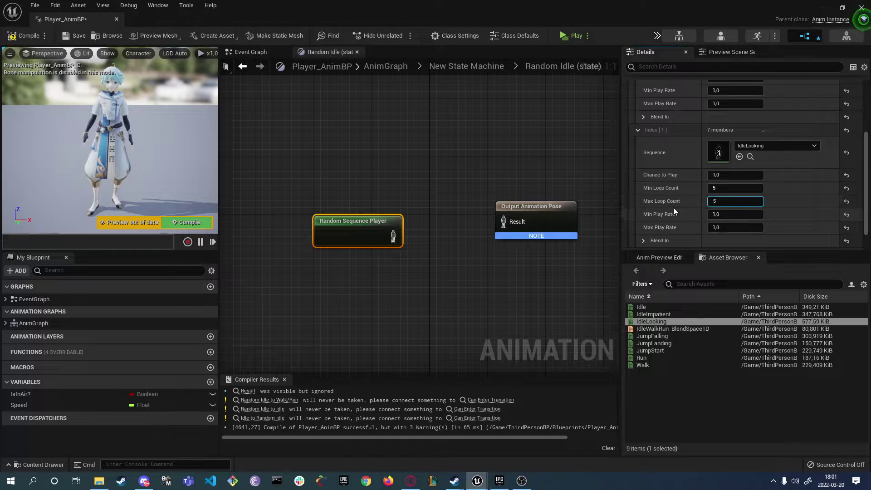
scroll(657, 208, down, 5)
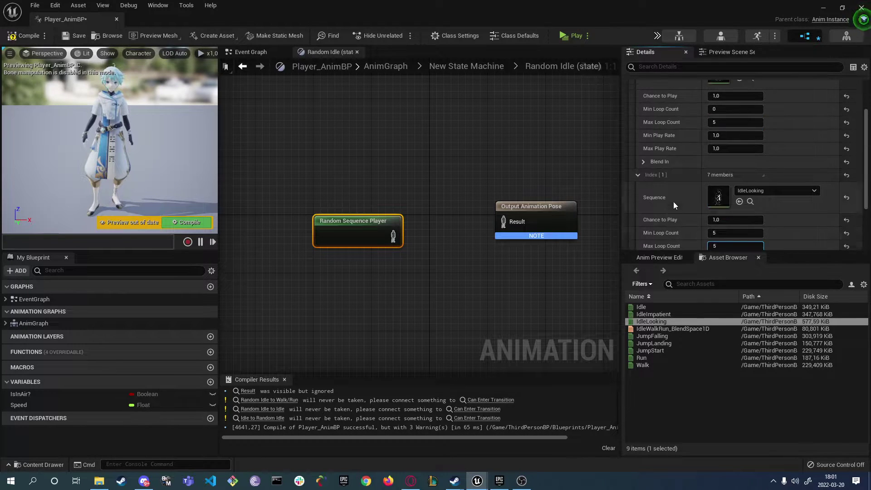
Step: Connect the Random Sequence Player to the Output Animation Pose, line up the nodes, and return to the state machine
click(528, 168)
drag(502, 223, 503, 222)
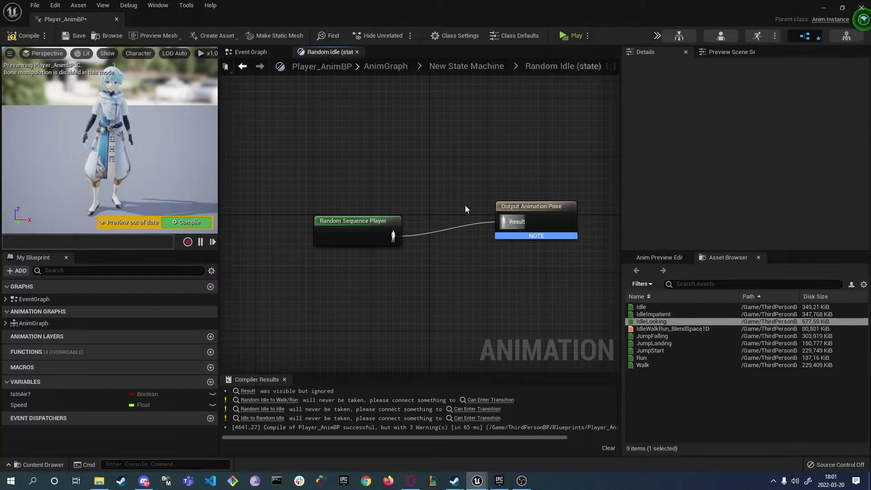
drag(372, 225, 385, 208)
click(473, 65)
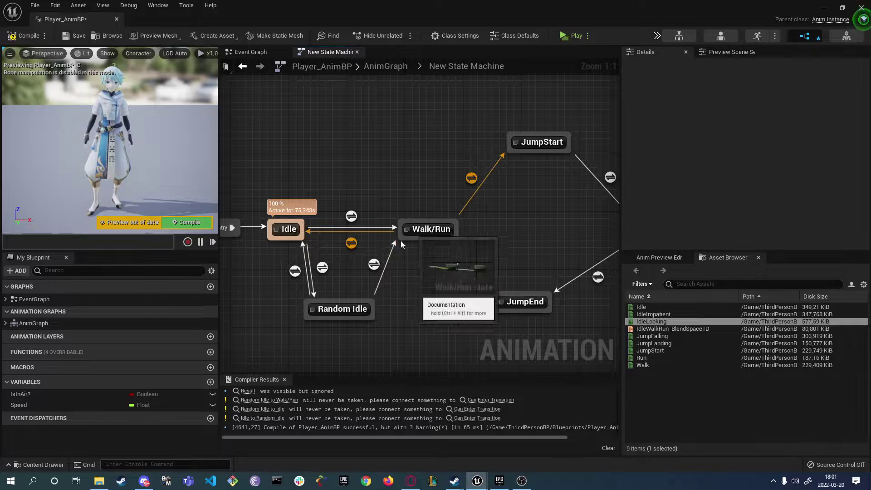
Step: In the Random Idle to Walk/Run transition rule, get the Speed variable and check it with a Greater node set to 0.1
double_click(374, 264)
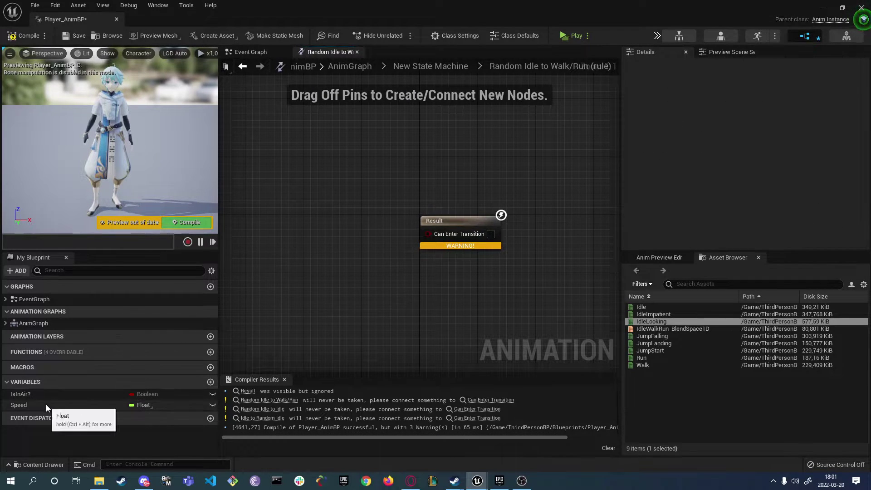
drag(46, 404, 269, 296)
click(277, 313)
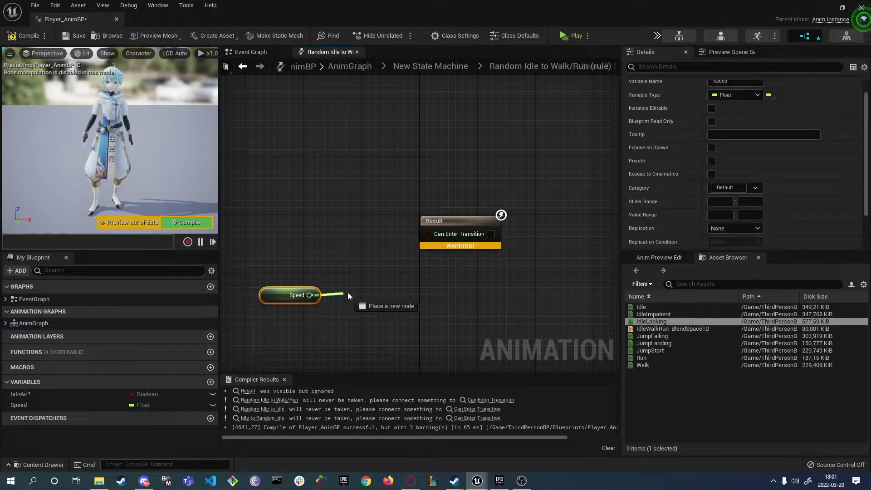
drag(348, 296, 350, 295)
text(>)
click(394, 193)
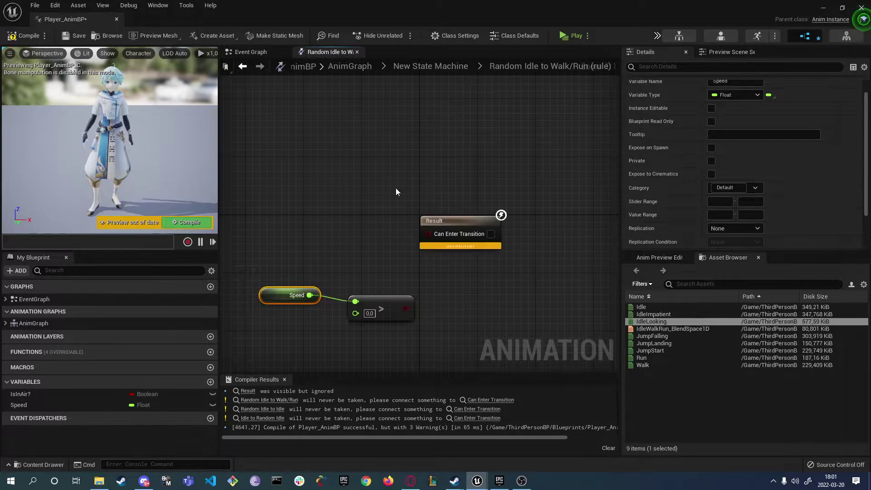
click(369, 313)
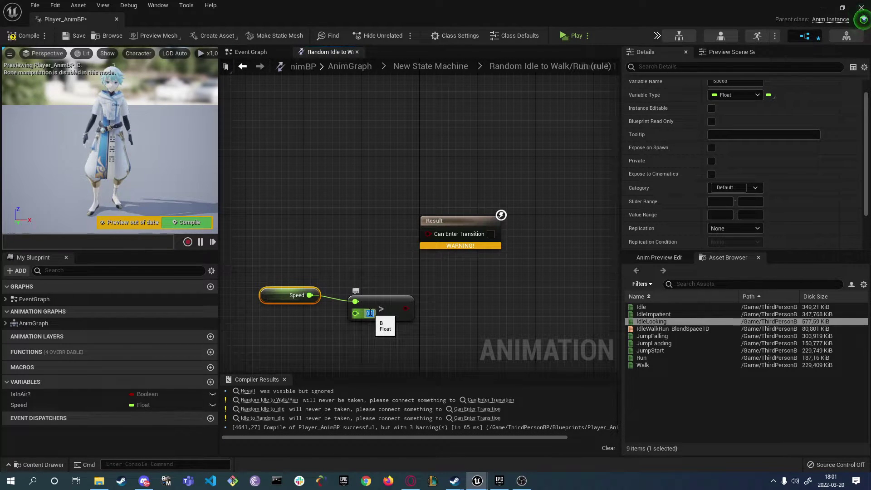
Step: Connect the Speed comparison to the Result's Can Enter Transition, line up the nodes, and return to the state machine
drag(406, 308, 487, 257)
drag(395, 356, 290, 290)
drag(363, 295, 356, 257)
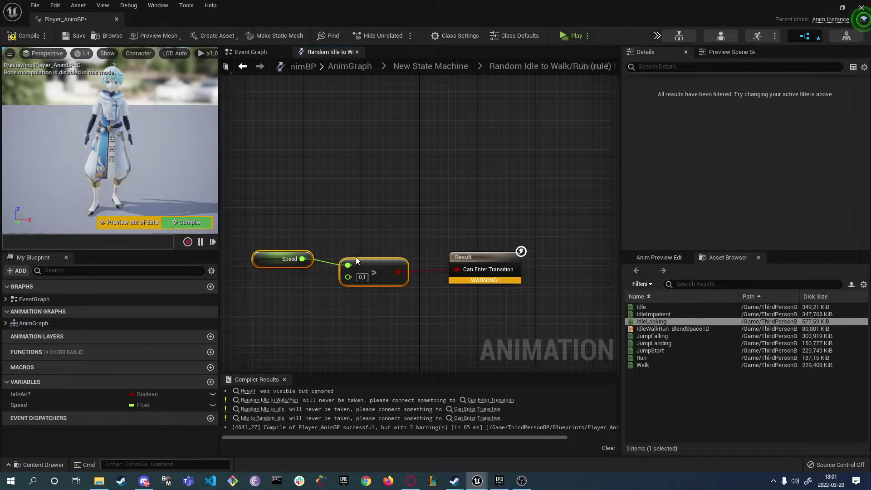
click(443, 65)
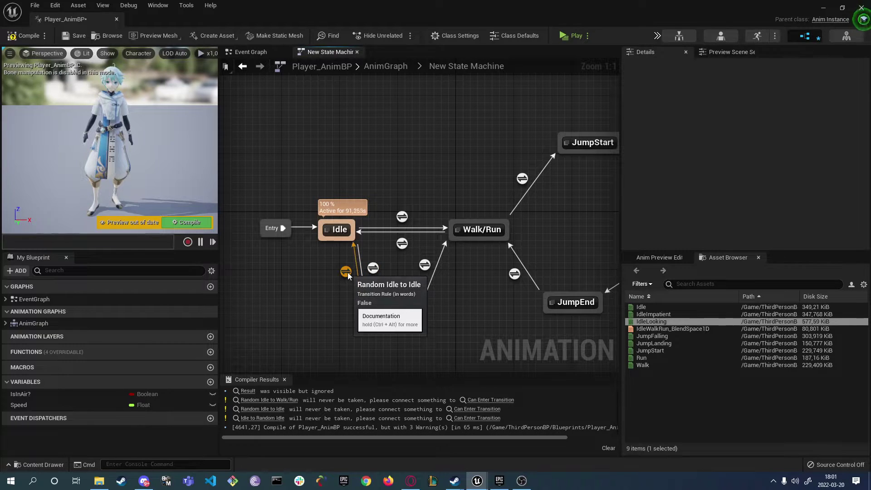
double_click(346, 272)
right_drag(323, 269, 404, 259)
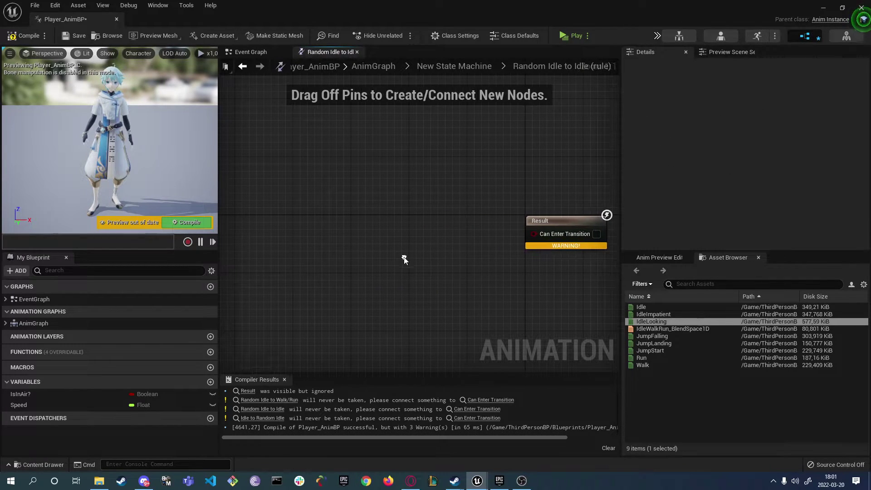
click(470, 69)
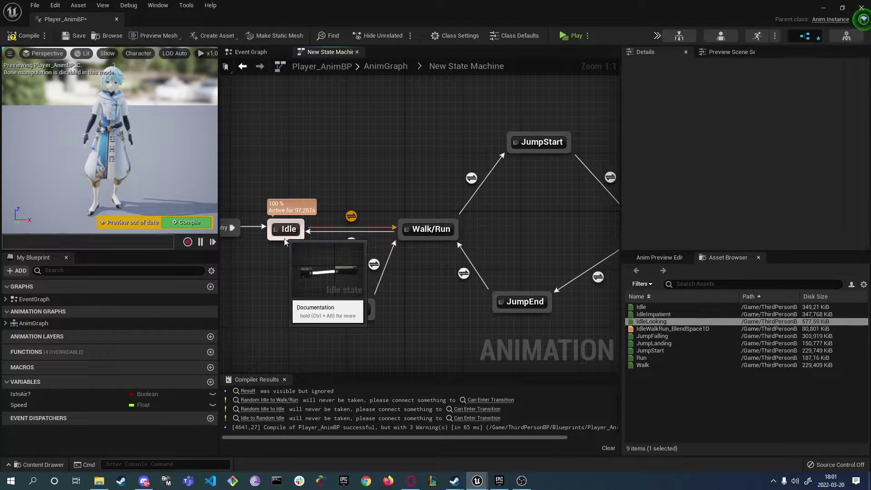
Step: In the Random Idle to Idle transition rule, add a Current State Time (New State Machine) node and place it well before the Result node
double_click(294, 272)
right_drag(288, 233, 370, 241)
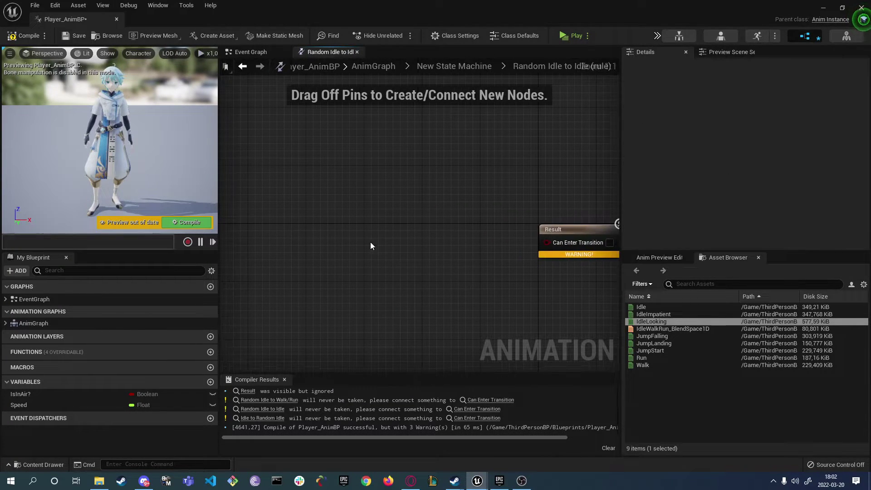
right_click(355, 251)
text(cyrre)
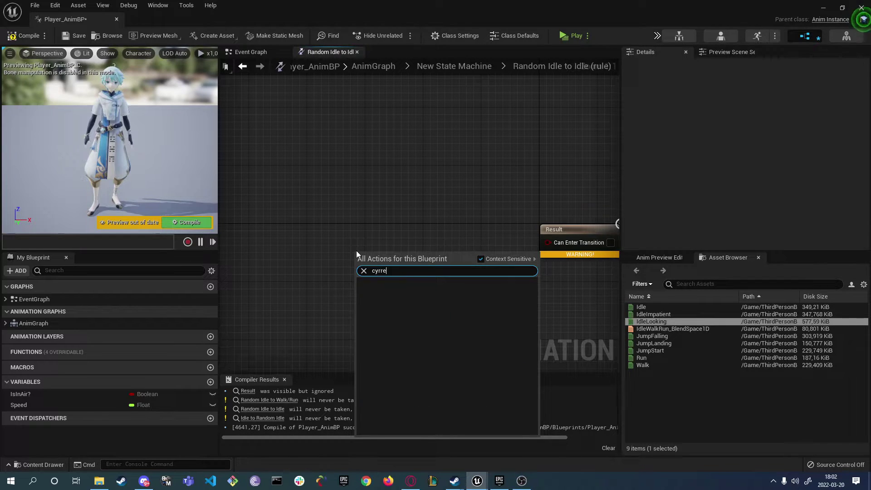
key(BackSpace)
key(BackSpace)
key(BackSpace)
text(uu)
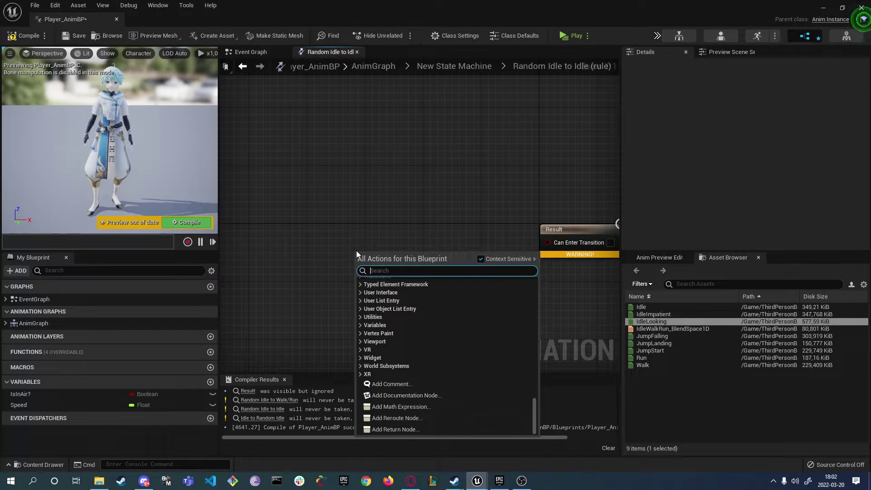
key(BackSpace)
text(rrent t)
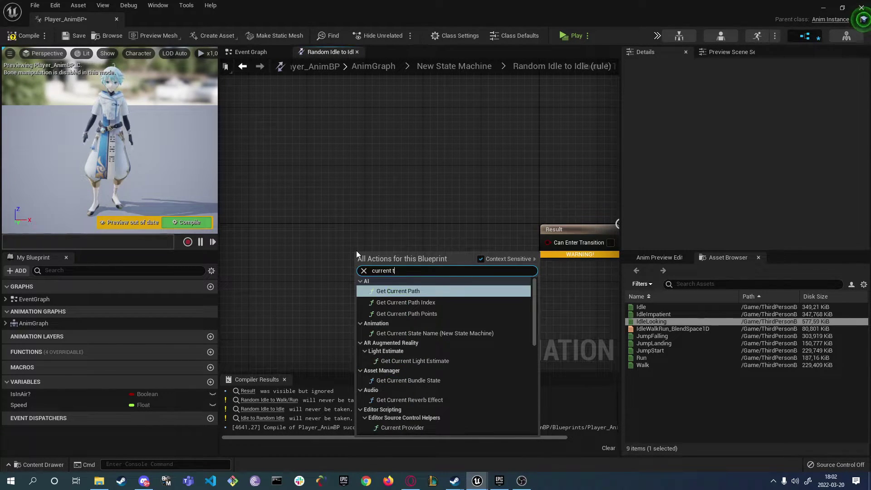
text(ime)
click(396, 293)
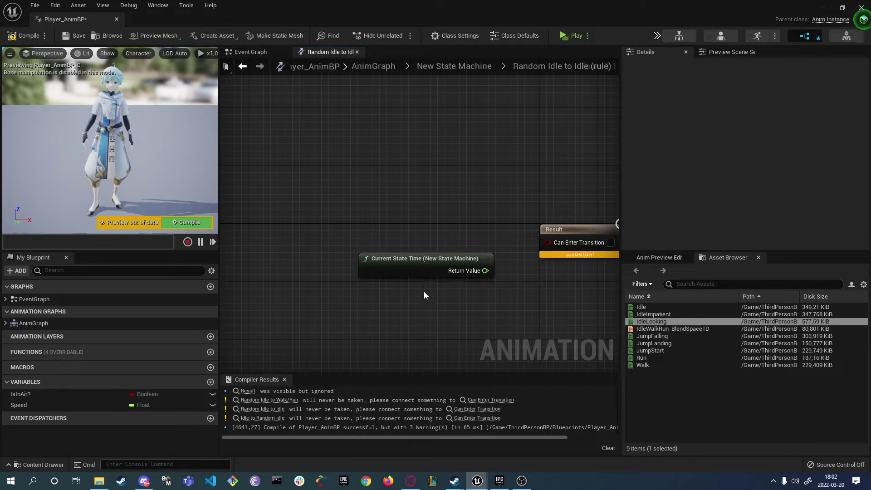
drag(413, 256, 322, 245)
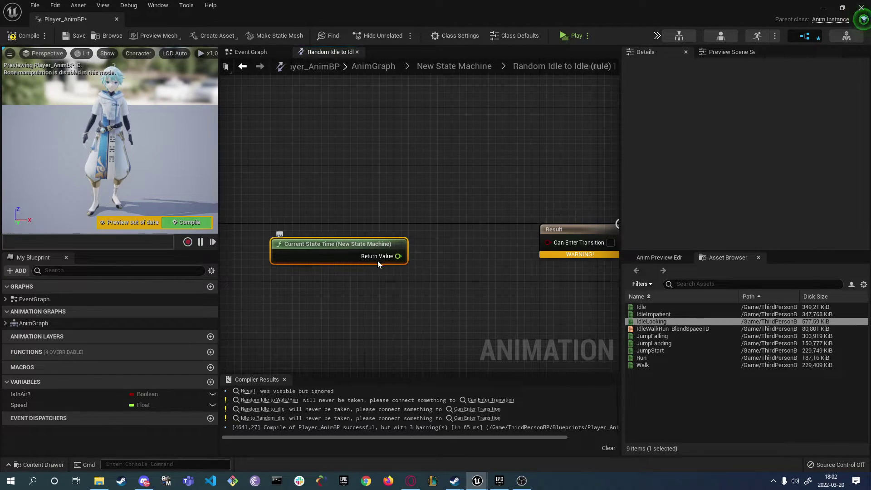
Step: Check that the current state time is greater than 5, connect the comparison to Can Enter Transition, and return to the state machine
drag(398, 256, 428, 279)
text(grae)
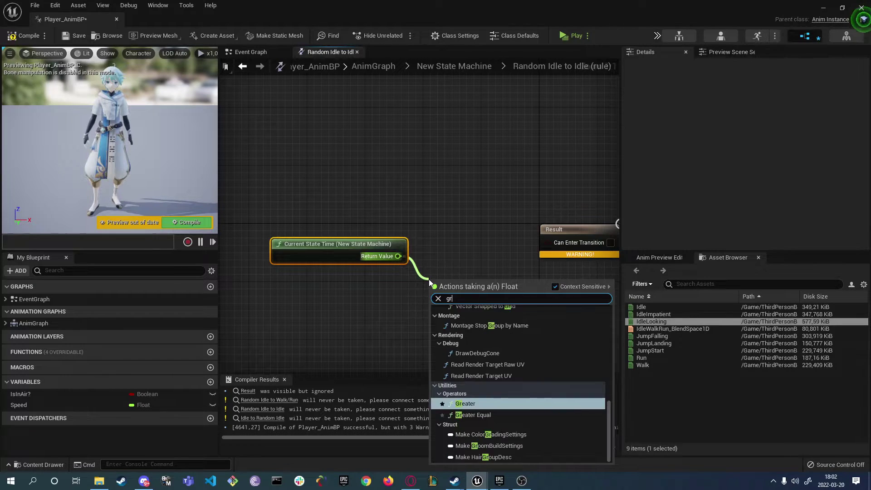
key(BackSpace)
key(BackSpace)
text(eat)
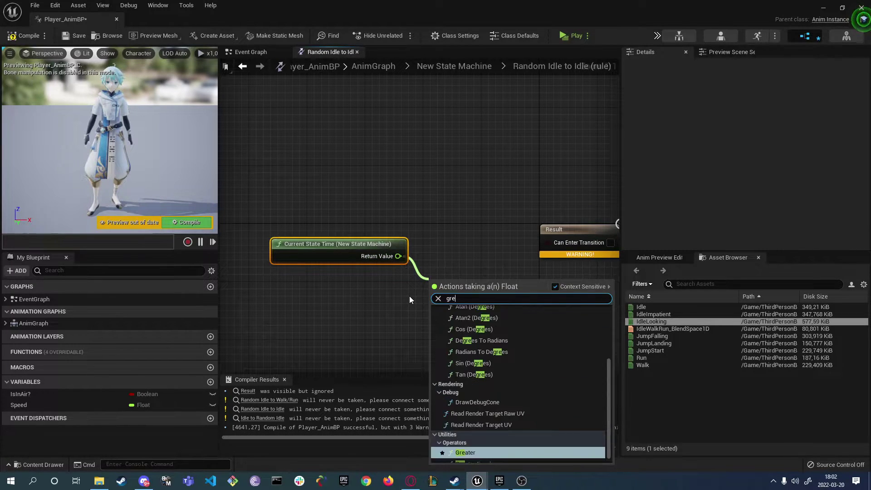
click(476, 360)
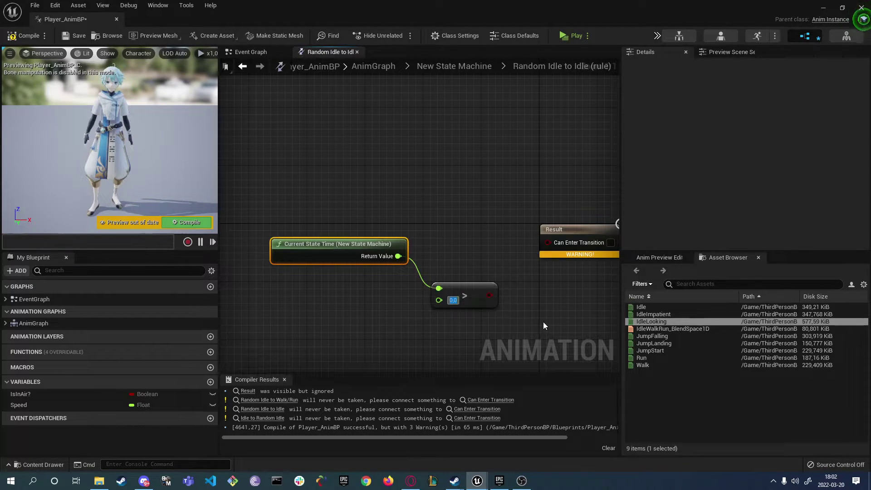
text(5)
click(477, 268)
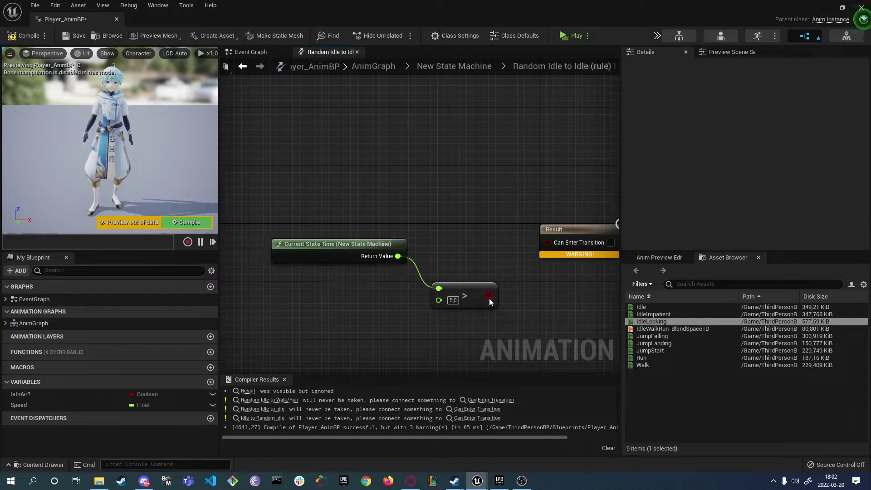
drag(489, 298, 547, 243)
click(462, 67)
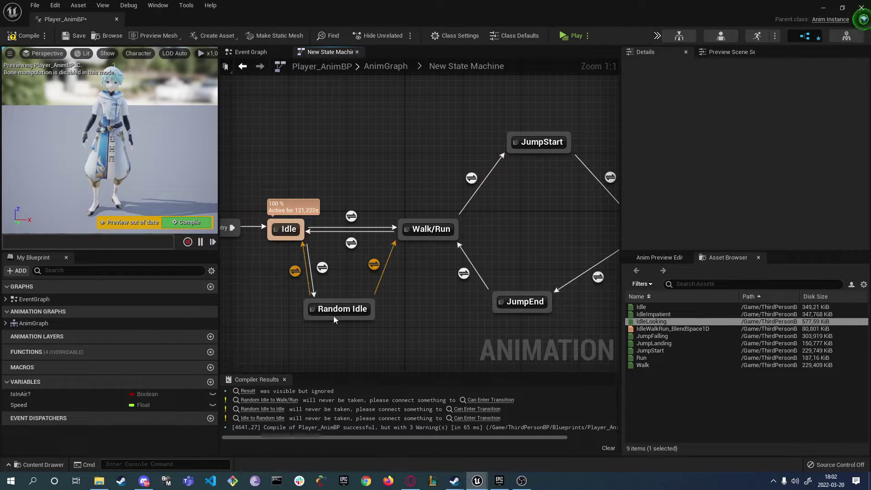
Step: Open the transition rule from Idle to Random Idle
double_click(320, 265)
drag(53, 403, 273, 282)
click(285, 293)
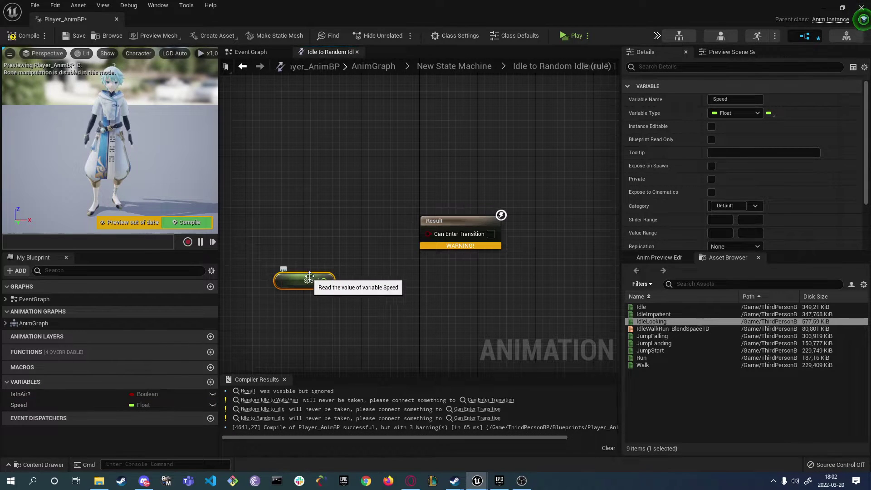
key(Delete)
Step: Add a Current State Time (New State Machine) node to the Idle to Random Idle rule and compare its value with a Greater node set to 5
right_click(294, 263)
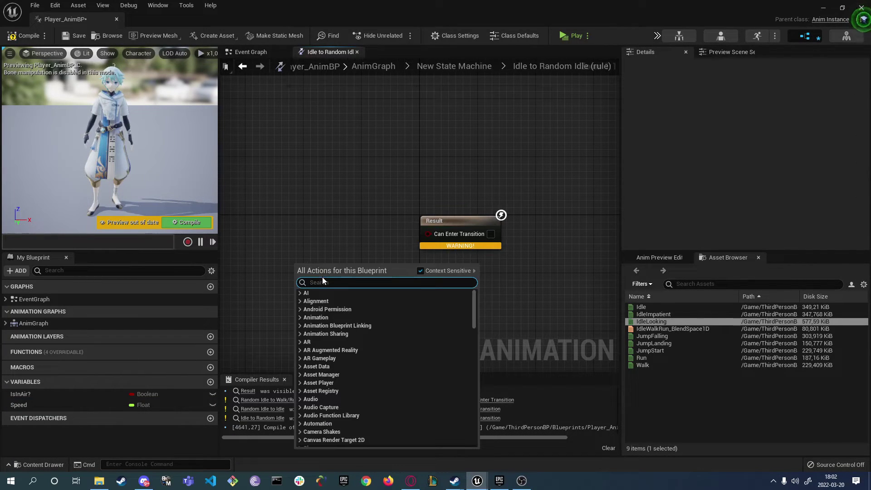
text(current tim)
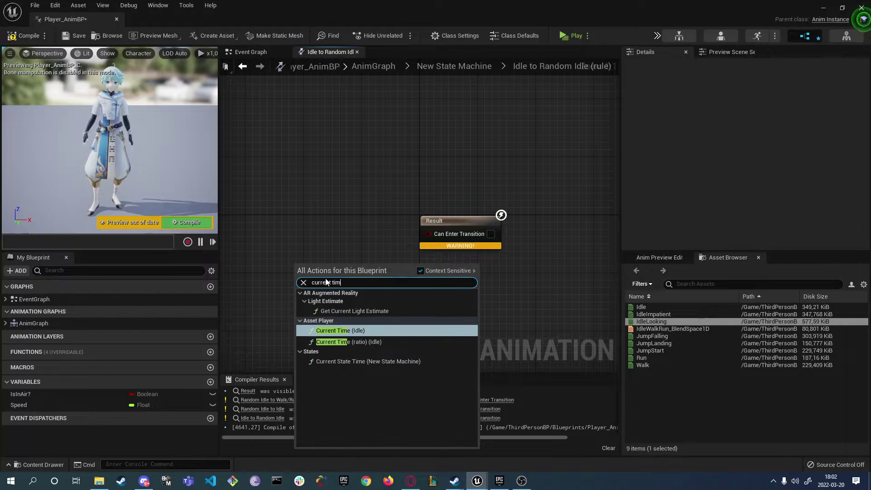
click(377, 361)
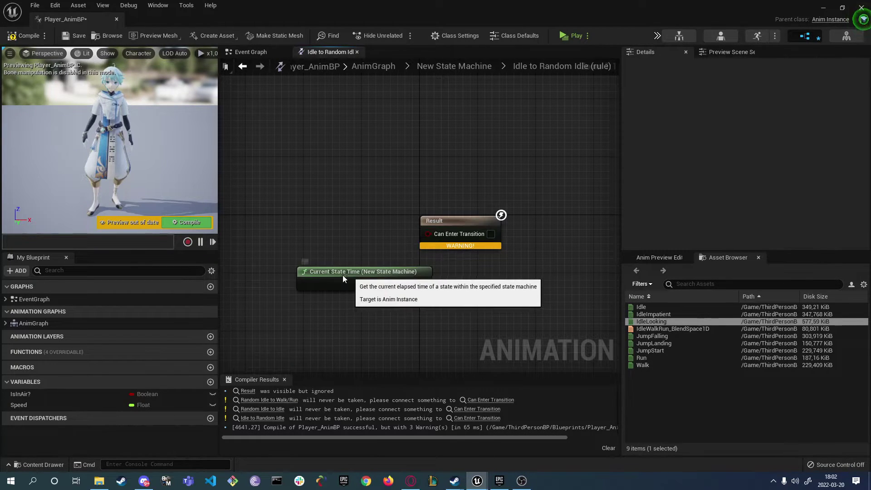
drag(374, 288, 404, 301)
text(gre)
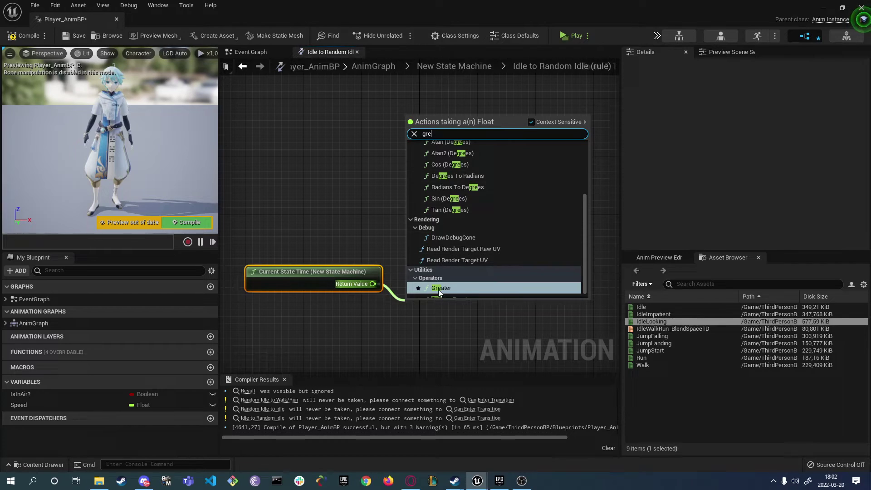
click(439, 288)
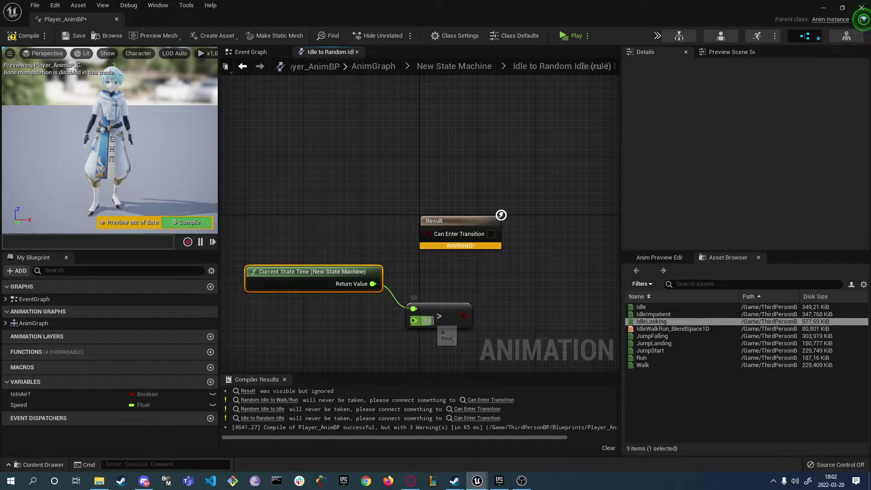
text(5)
click(456, 289)
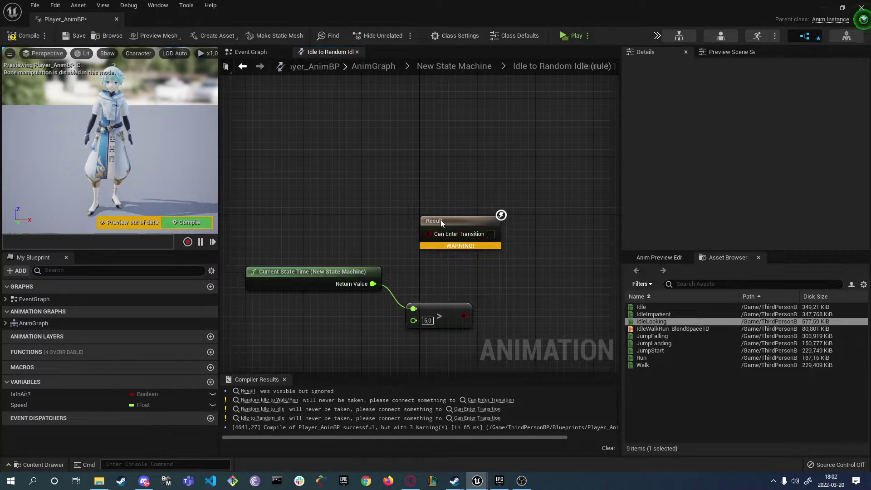
Step: Connect the state time comparison to Can Enter Transition, arrange the three nodes in a row, and return to the state machine
drag(440, 221, 526, 236)
drag(464, 316, 515, 248)
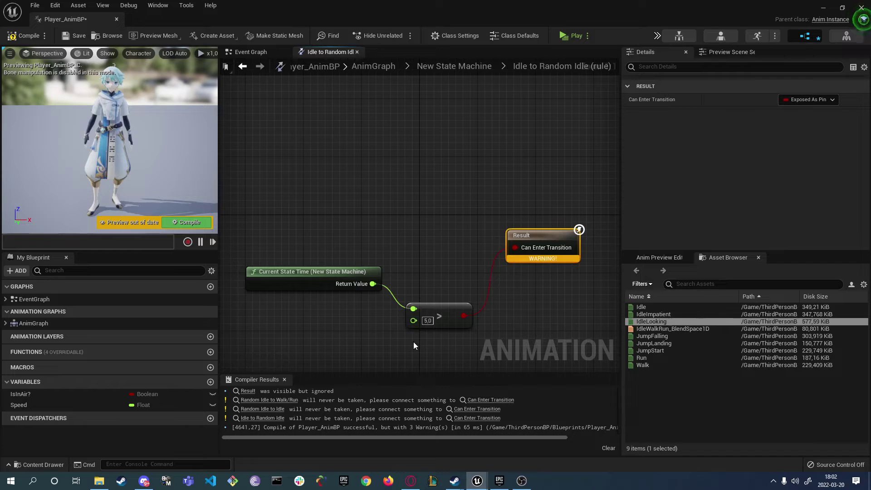
drag(414, 345, 363, 279)
drag(419, 253, 418, 251)
click(452, 270)
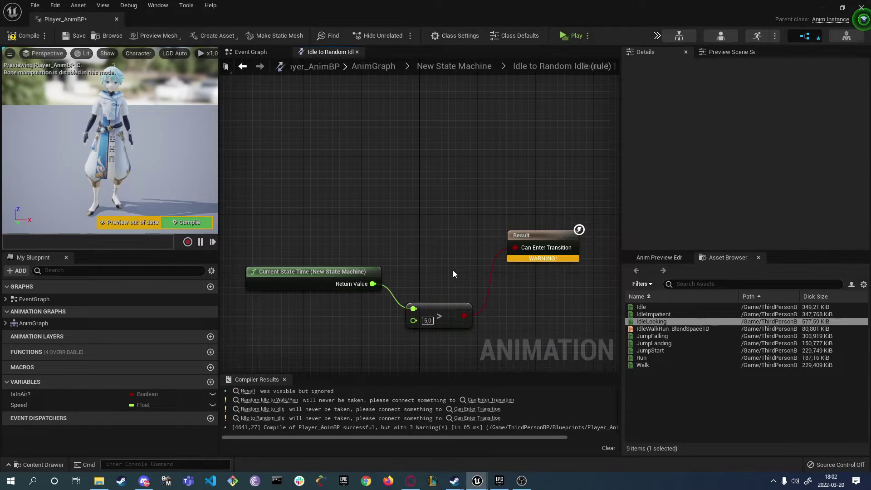
drag(446, 354, 335, 246)
drag(440, 308, 423, 241)
click(348, 199)
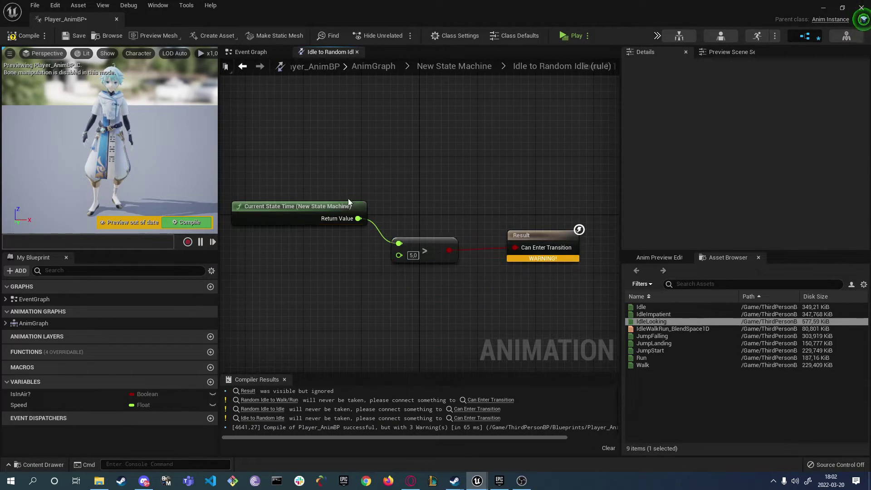
drag(335, 205, 341, 235)
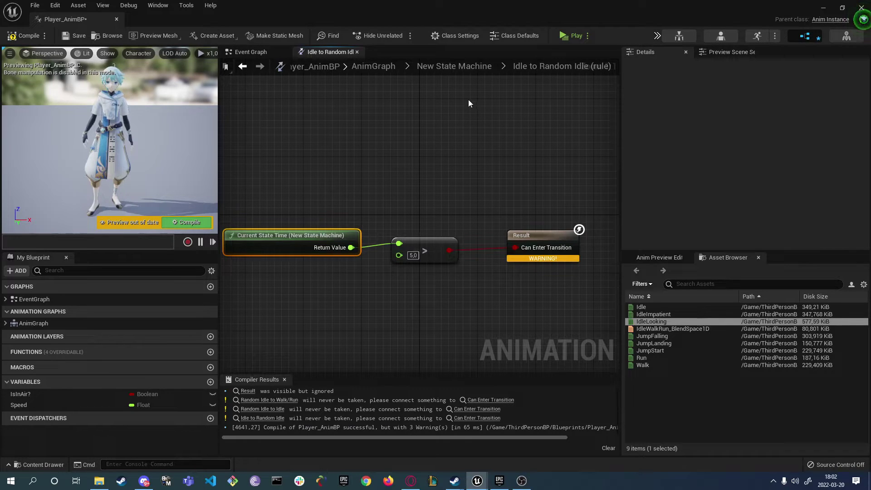
click(462, 66)
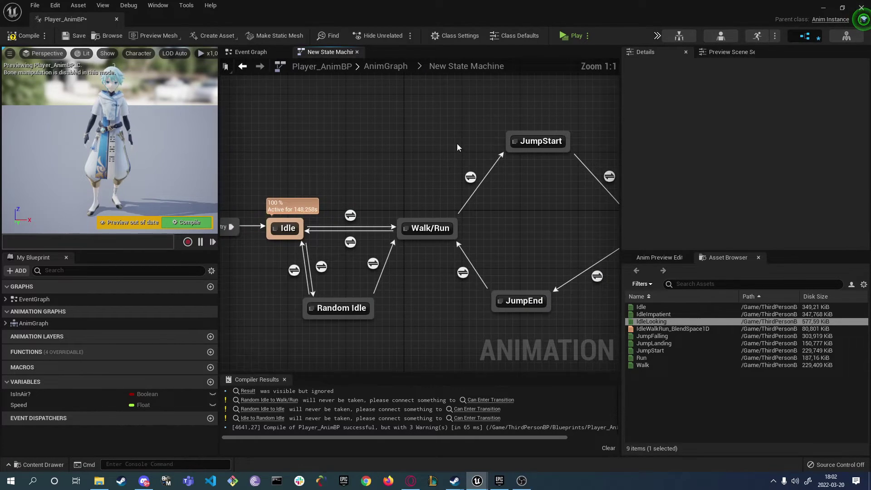
Step: Review the transition rules leading from Random Idle to Walk/Run and from Idle to Walk/Run
double_click(375, 264)
click(444, 66)
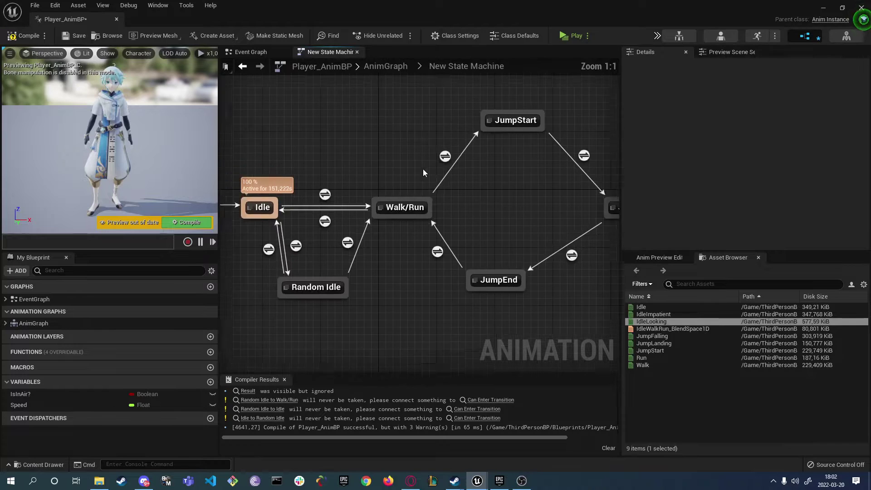
double_click(350, 242)
click(441, 67)
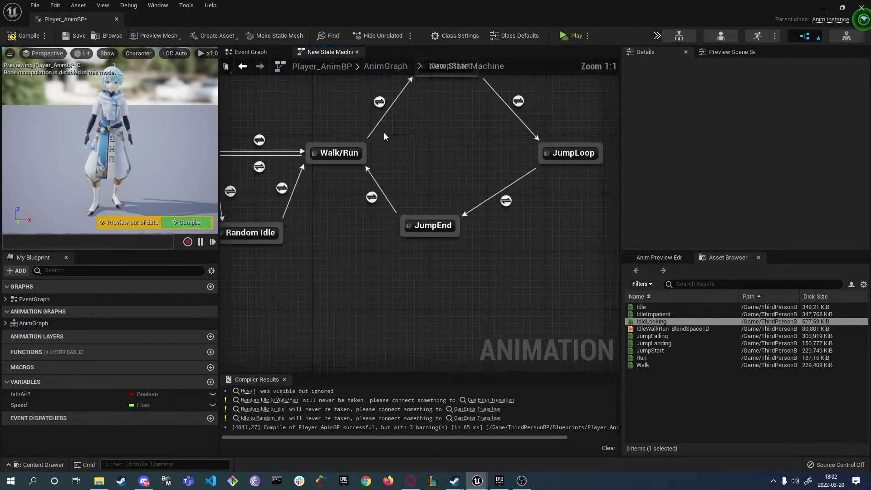
double_click(350, 216)
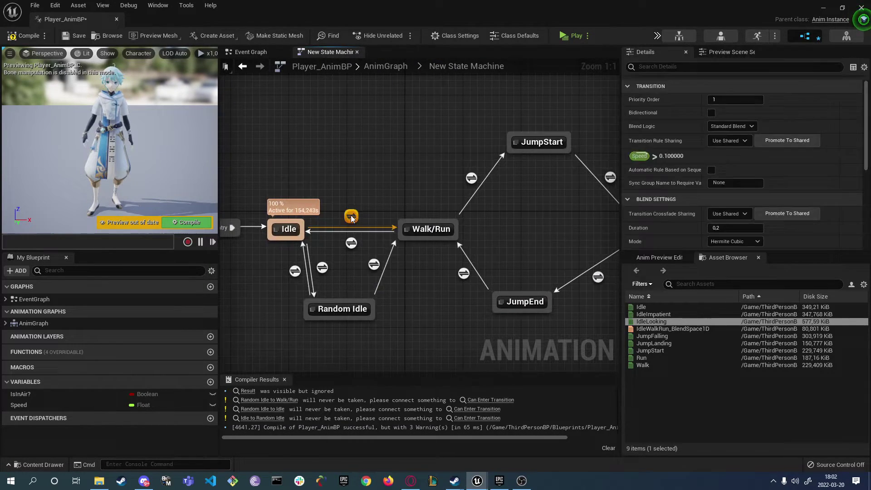
click(446, 66)
right_drag(383, 191, 438, 177)
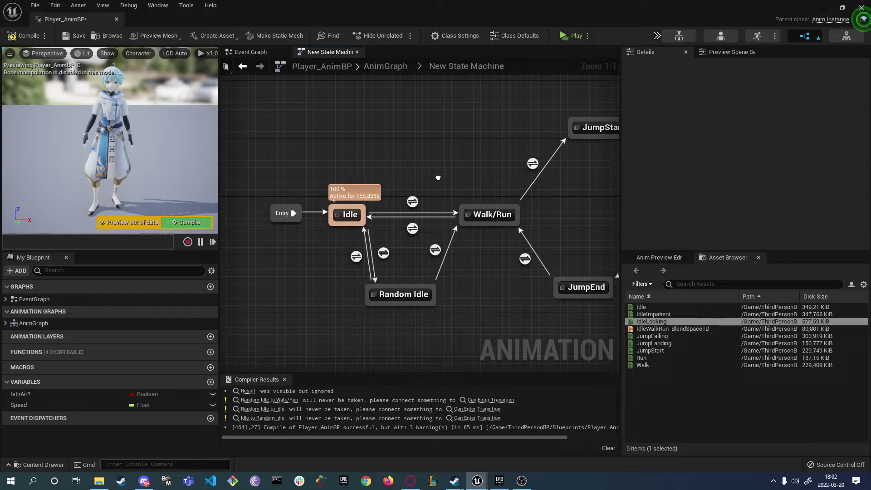
Step: Set the blend duration of the Random Idle to Idle transition to 1
click(356, 256)
click(721, 230)
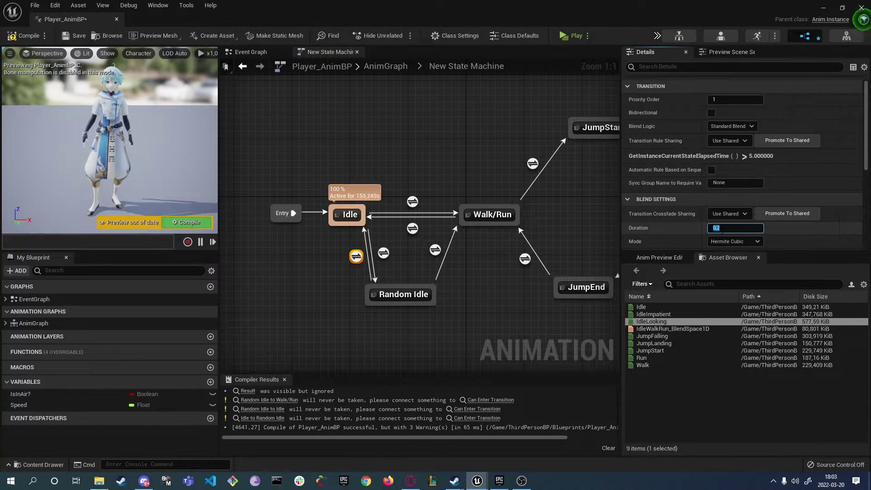
text(1)
click(445, 295)
Step: Inspect the blend duration of the Idle to Random Idle transition and compile the animation blueprint
click(385, 254)
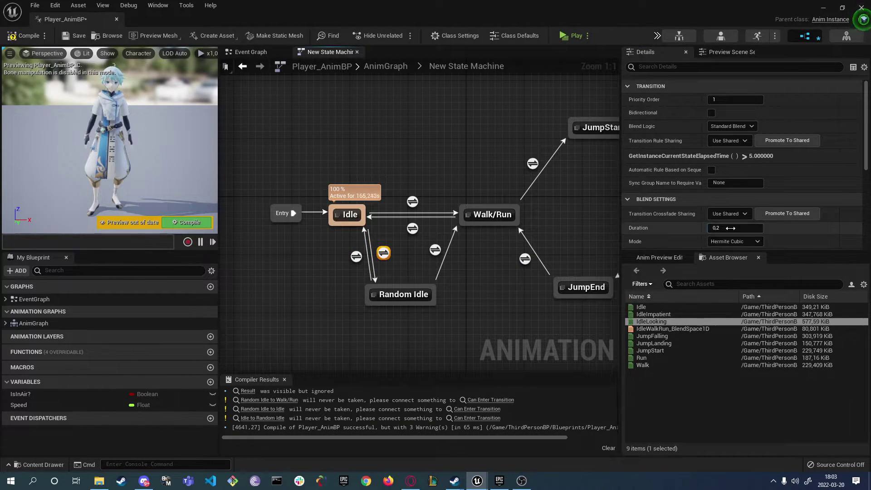
click(514, 301)
click(190, 223)
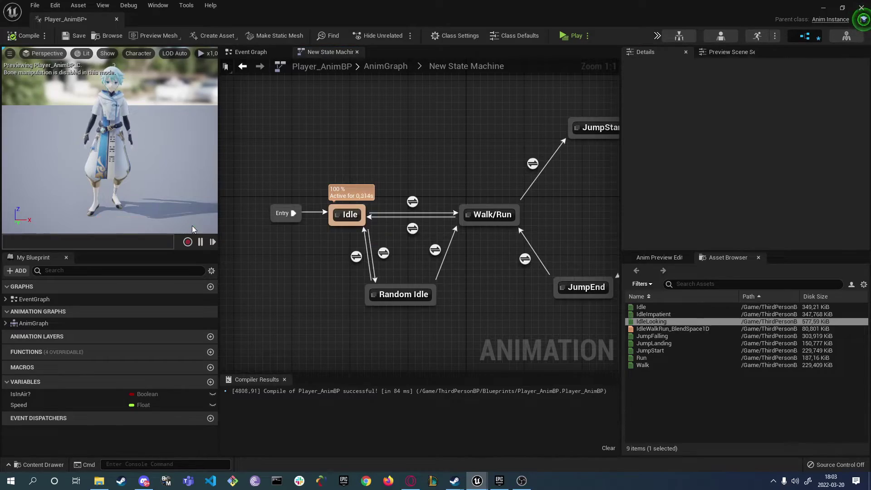
Step: Play the game to watch the standing character's idle and random idle animations, turning the camera around it, and stop the preview
click(567, 33)
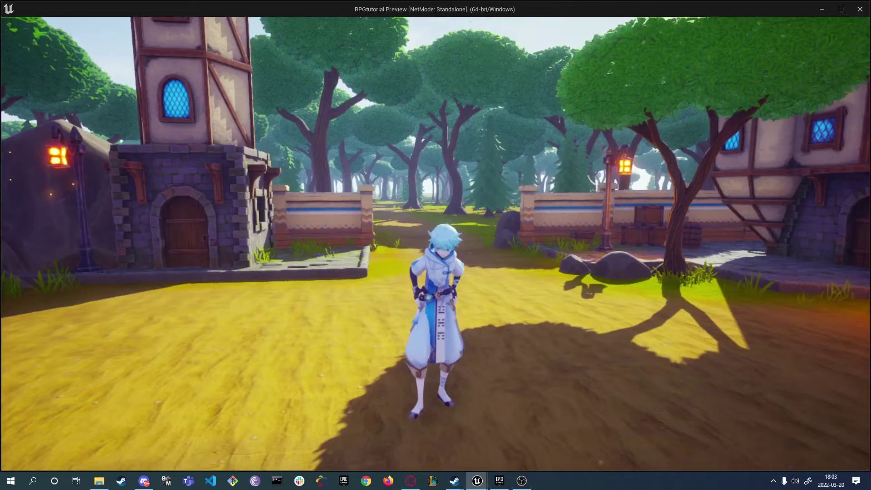
mouse_move(544, 245)
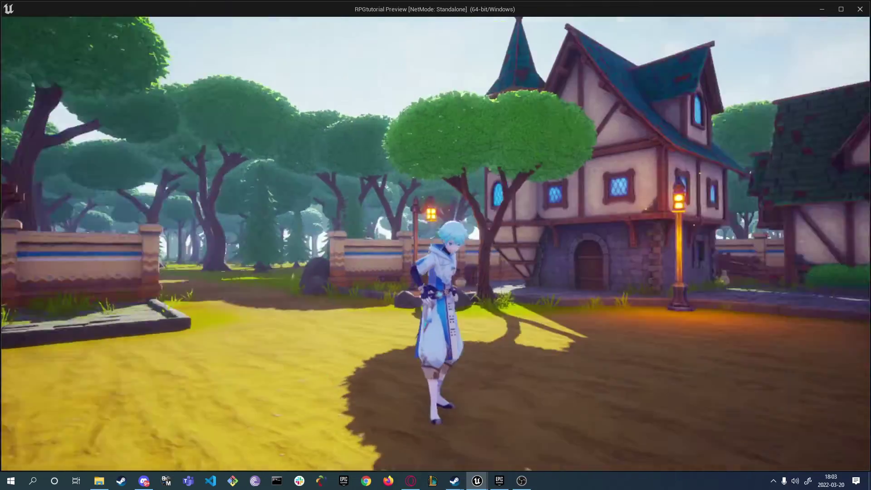
mouse_move(436, 245)
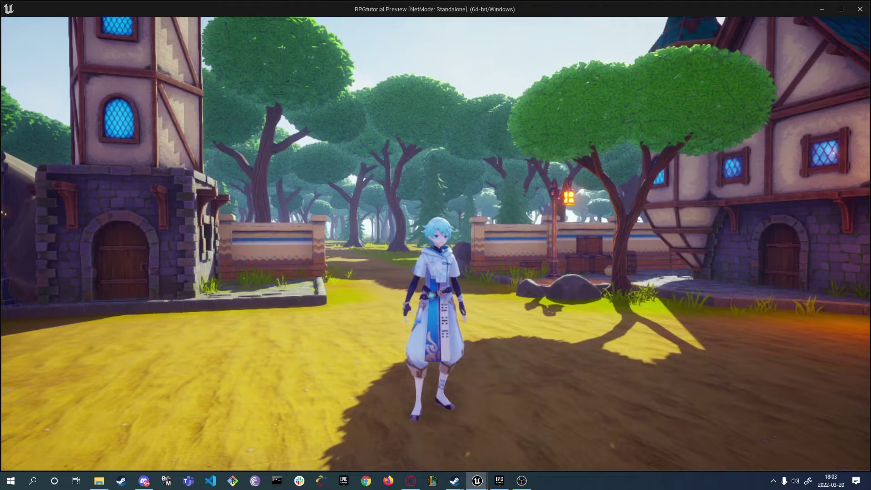
key(Escape)
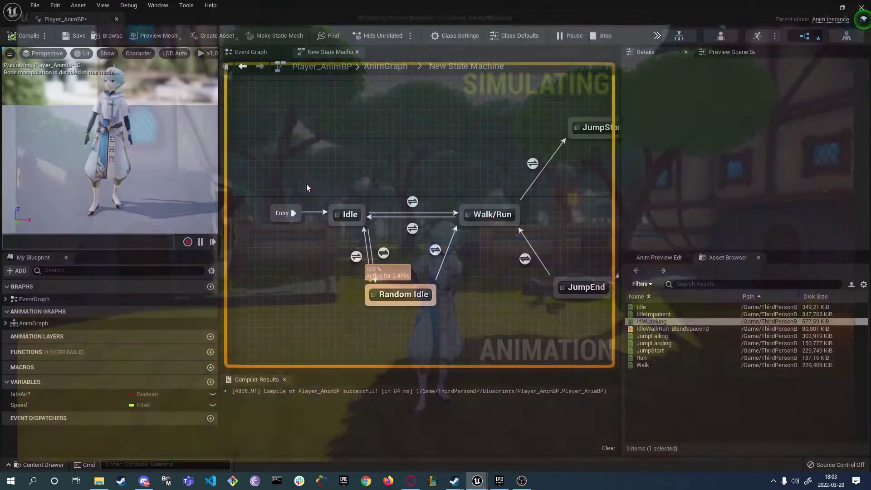
Step: Open the Random Idle state and review the chance to play and loop counts of the Random Sequence Player's IdleImpatient and IdleLooking entries
double_click(399, 300)
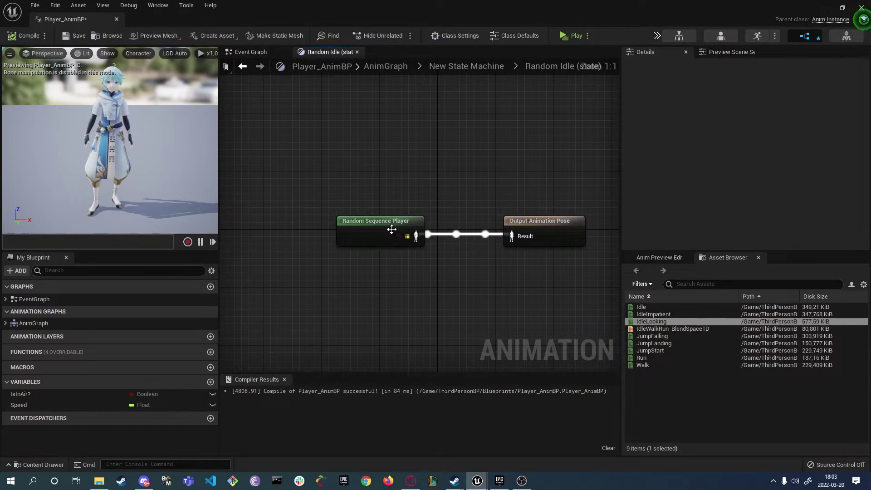
click(391, 229)
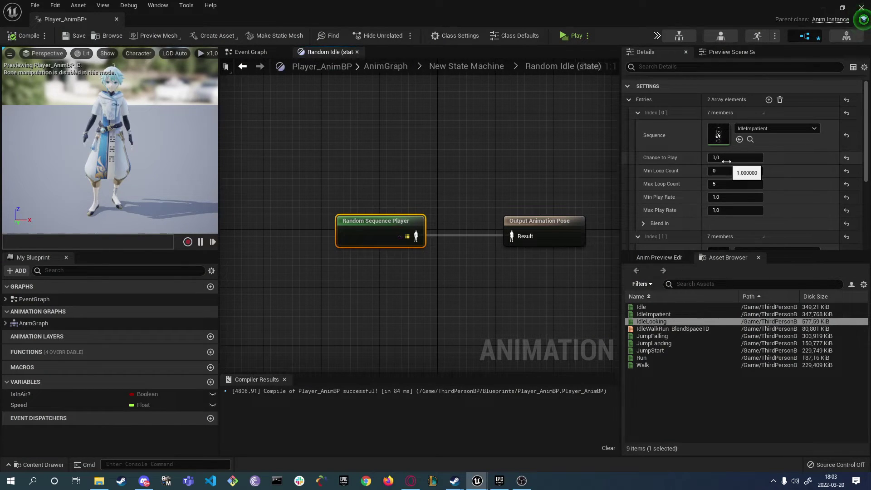
scroll(723, 162, down, 3)
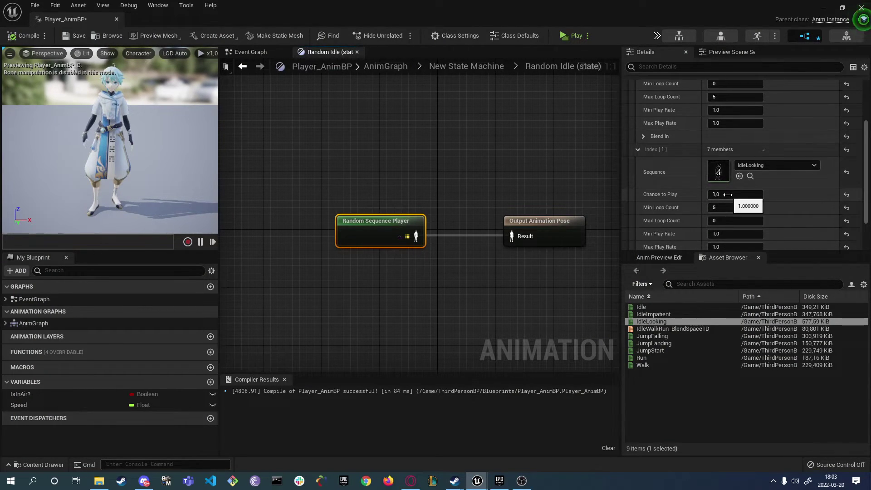
scroll(730, 198, up, 2)
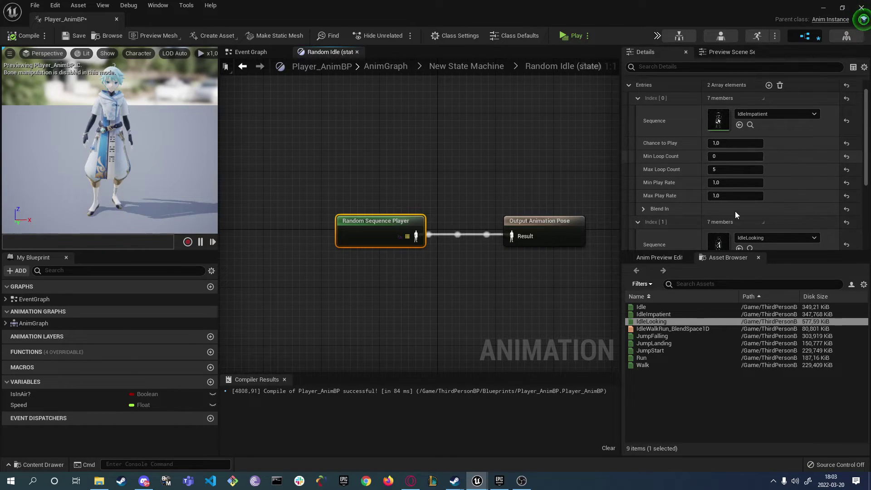
scroll(734, 201, down, 2)
scroll(752, 127, up, 2)
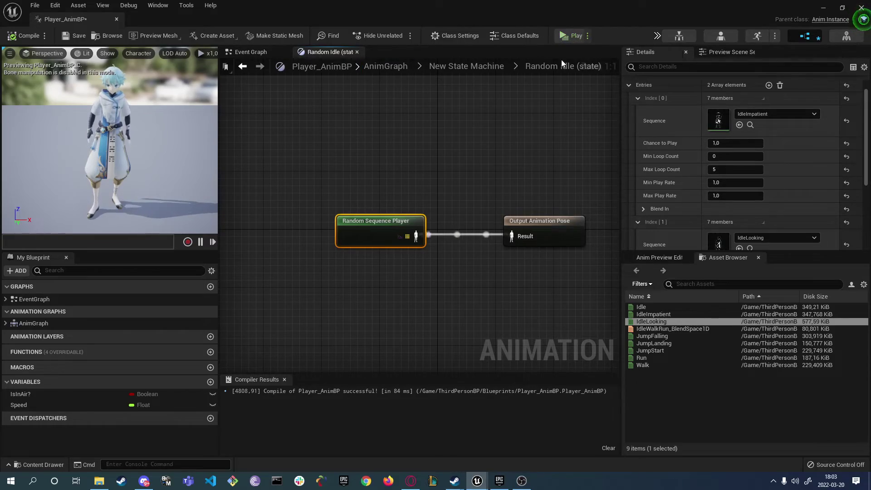
Step: Play the game again, alternate running around the village square with standing still to test the idle and movement transitions, and end the preview
click(573, 36)
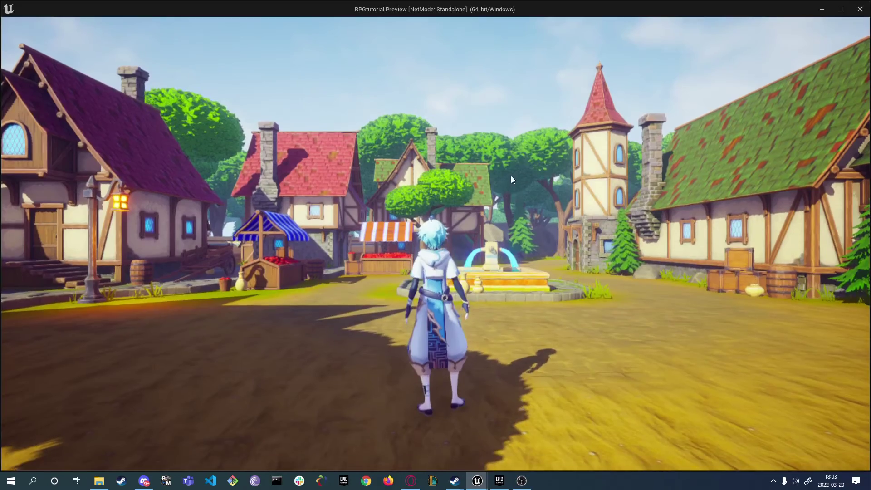
key(w)
key(d)
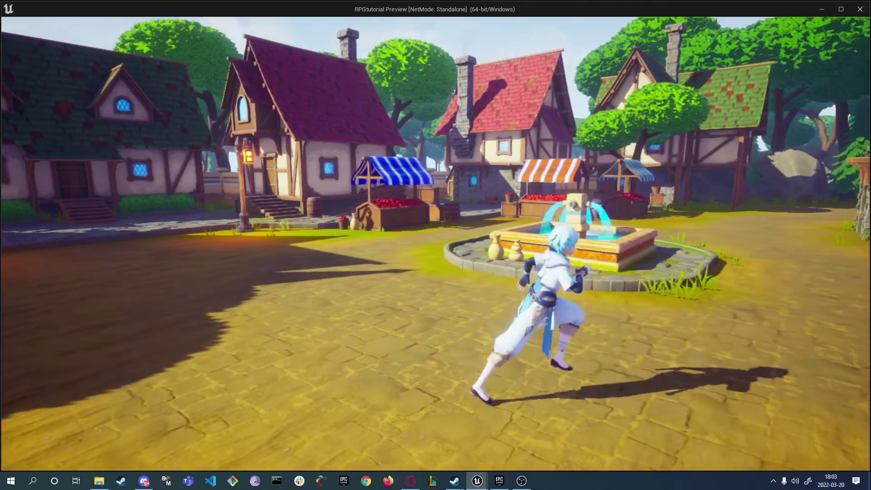
key(w)
key(s)
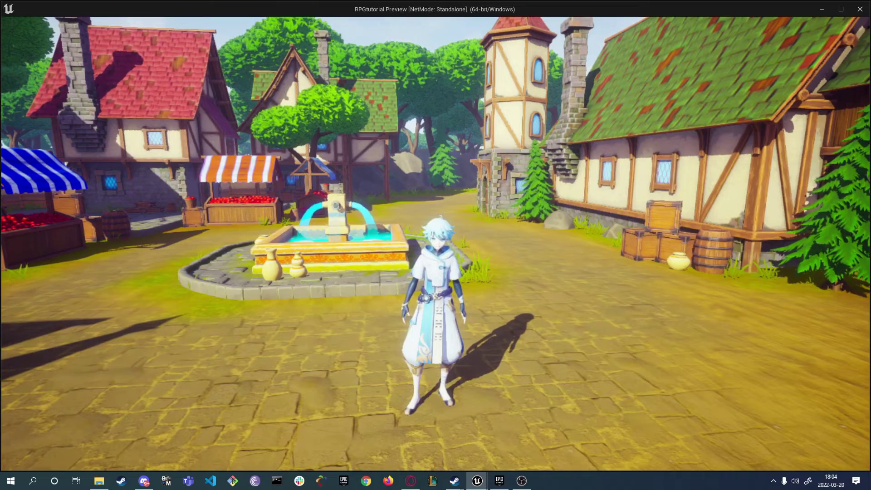
key(s)
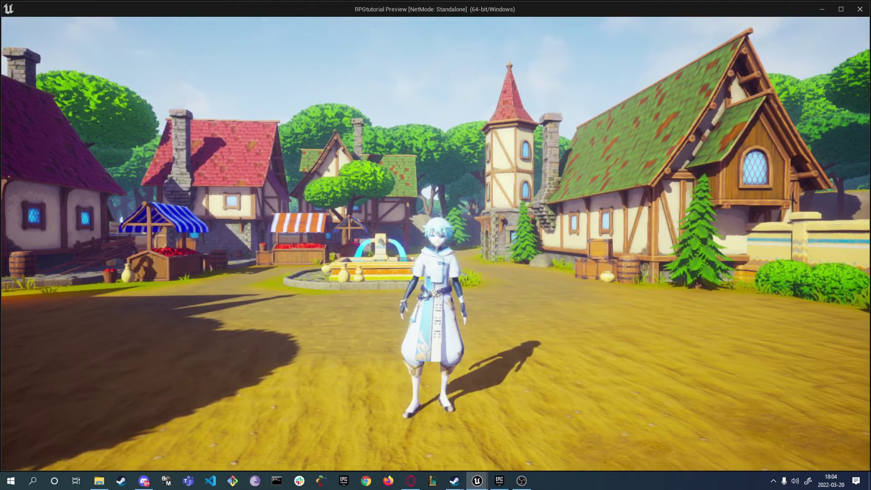
key(w)
key(d)
key(a)
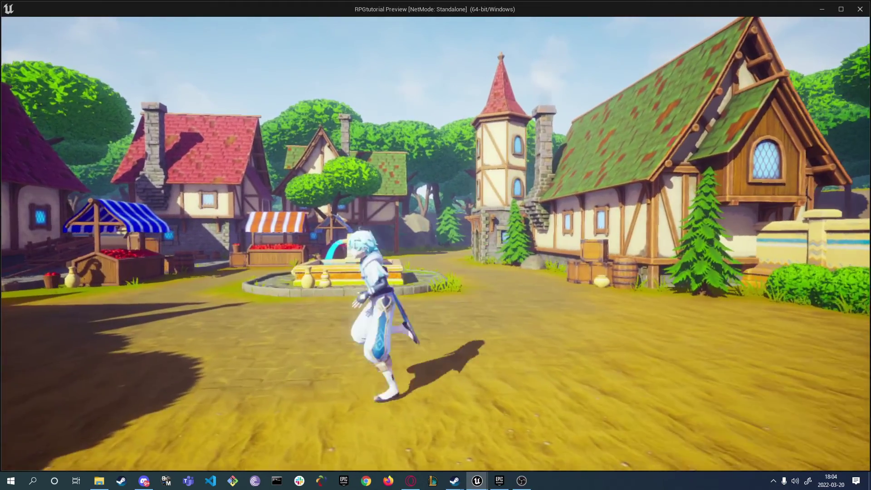
key(d)
key(Escape)
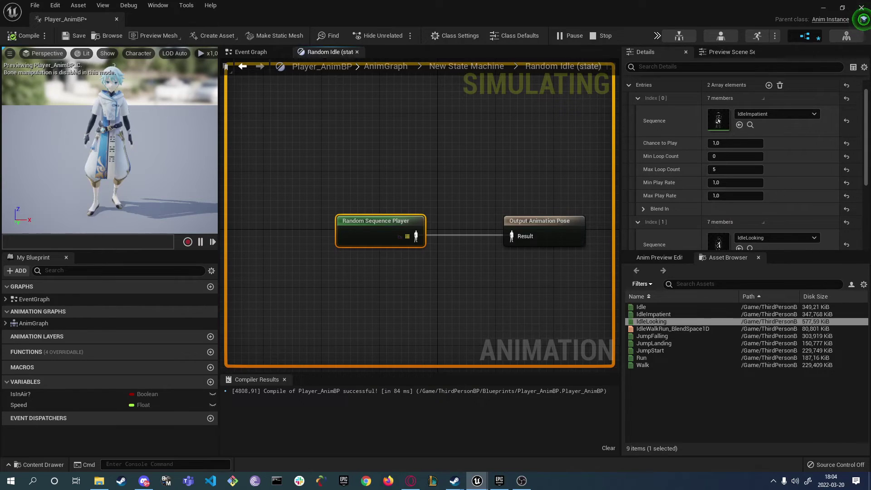